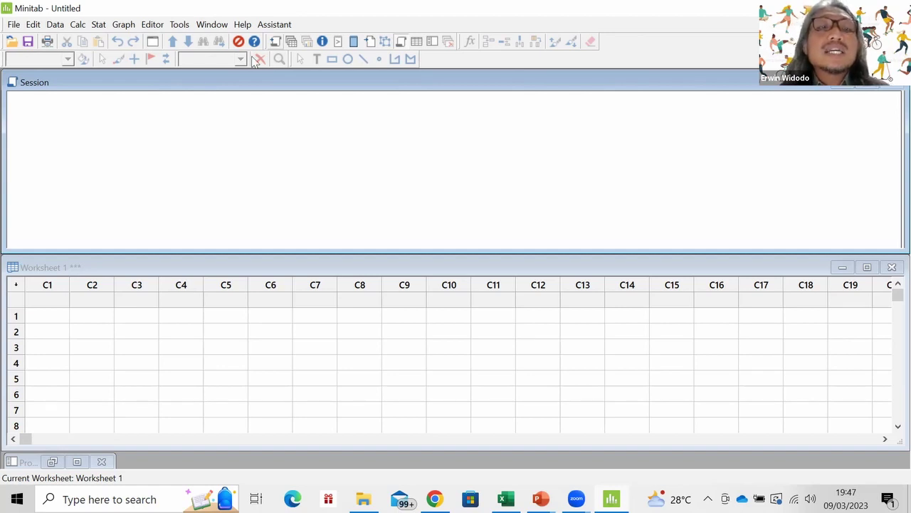
pyautogui.click(99, 26)
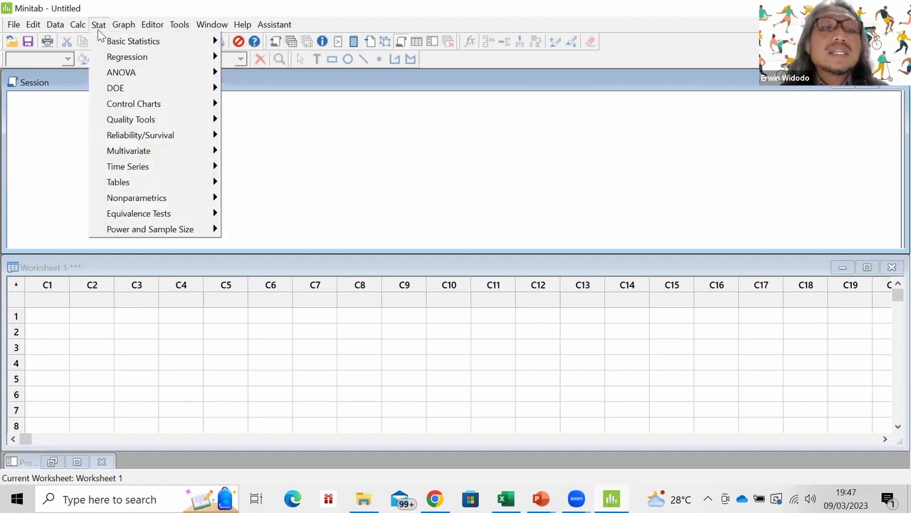
pyautogui.moveTo(139, 77)
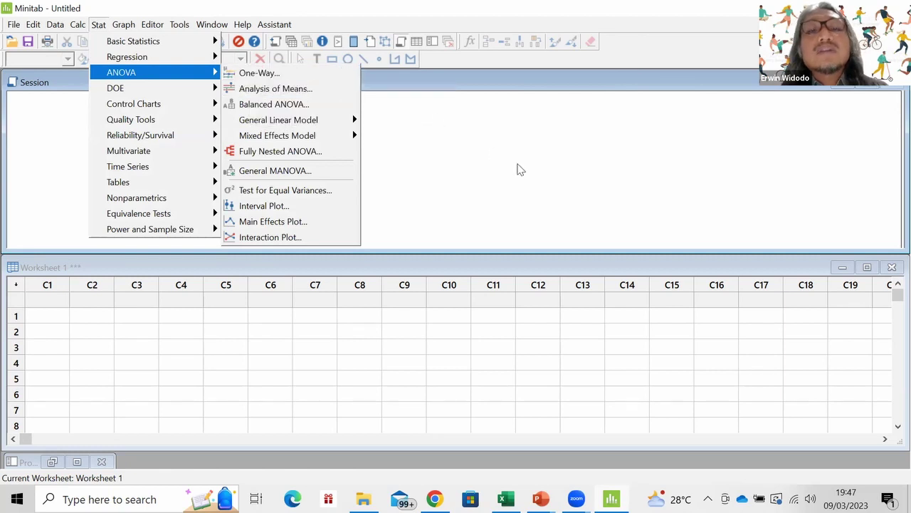
pyautogui.press('Escape')
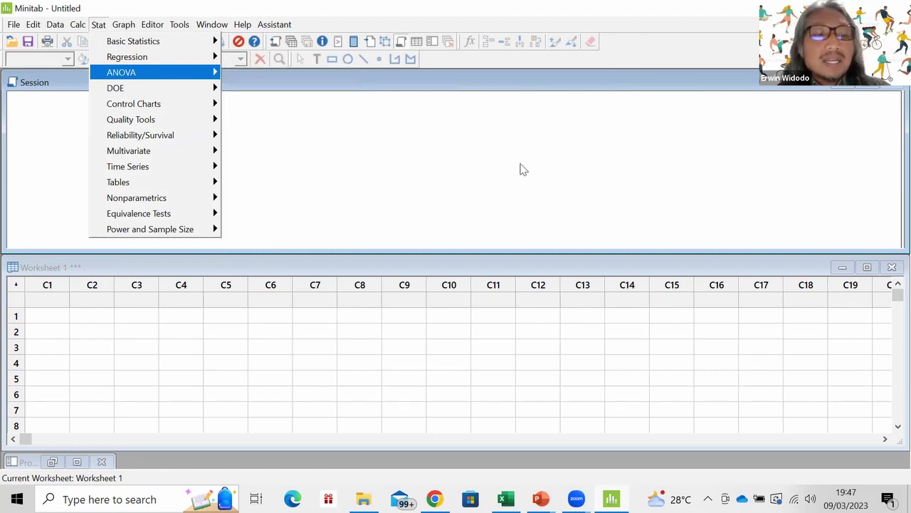
pyautogui.press('Escape')
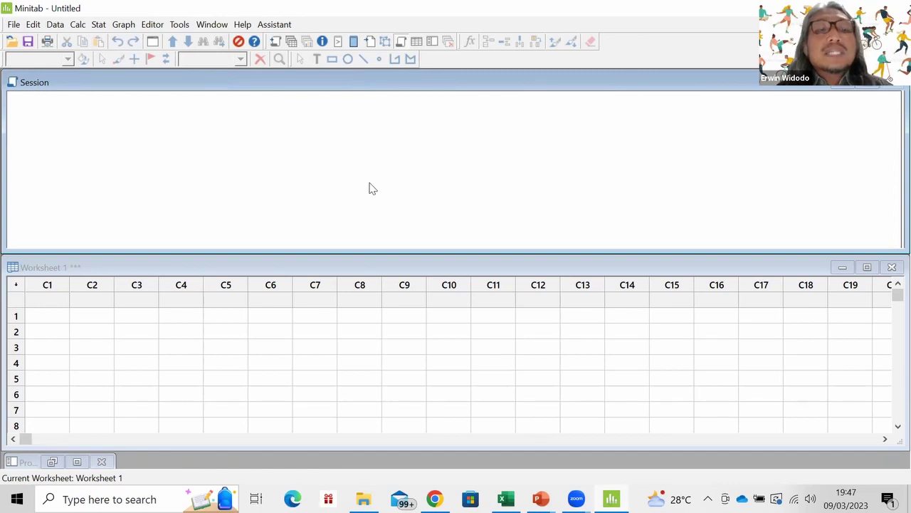
# Review the Club 1, Club 2 and Club 3 distances on the PowerPoint ANOVA example slide and return to Minitab.
pyautogui.click(53, 317)
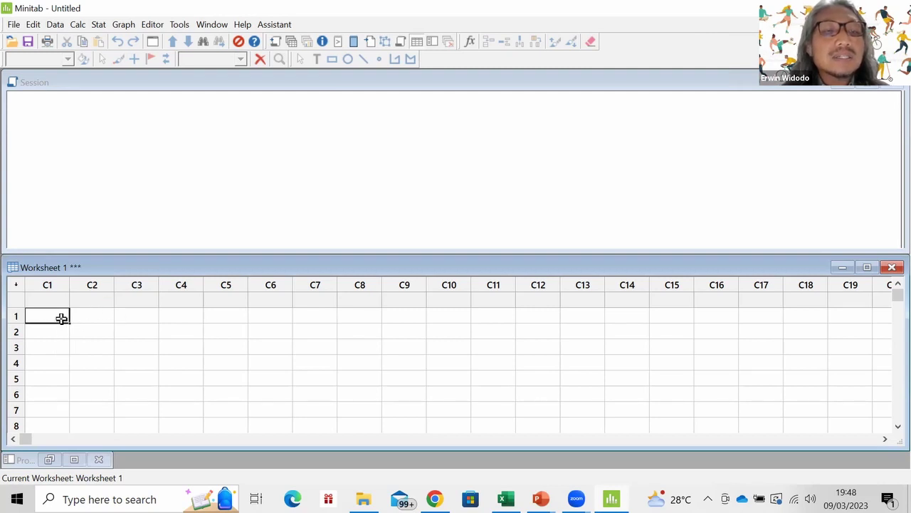
pyautogui.hotkey('alt', 'Tab')
pyautogui.hotkey('alt', 'Tab')
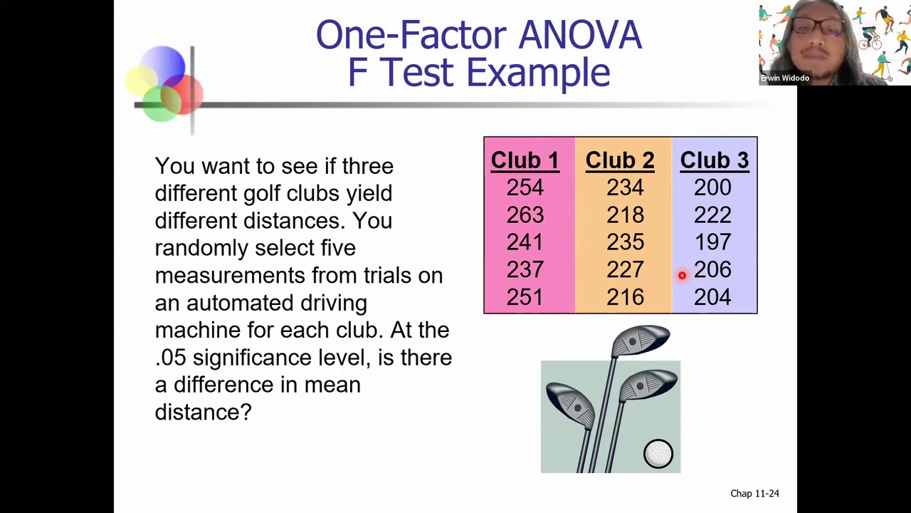
pyautogui.hotkey('alt', 'Tab')
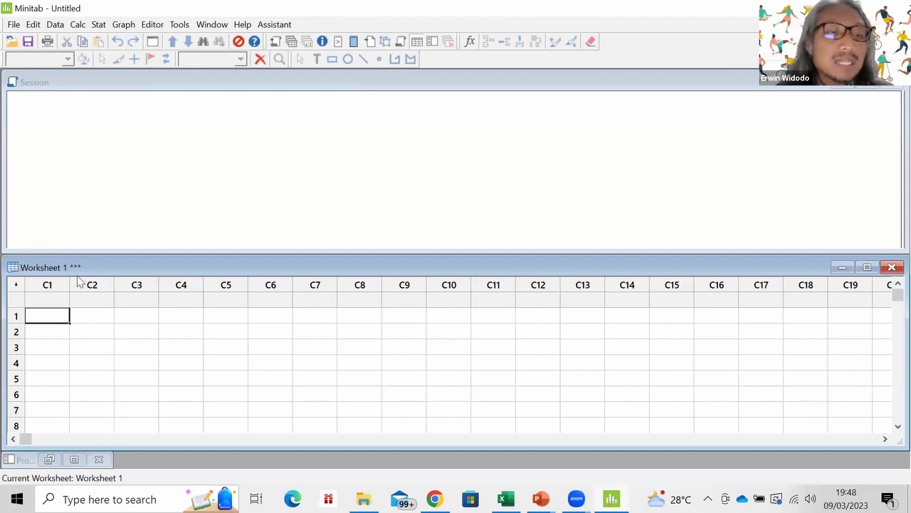
# Enter the group code 1 in rows 1 to 5 of column C1.
pyautogui.click(44, 284)
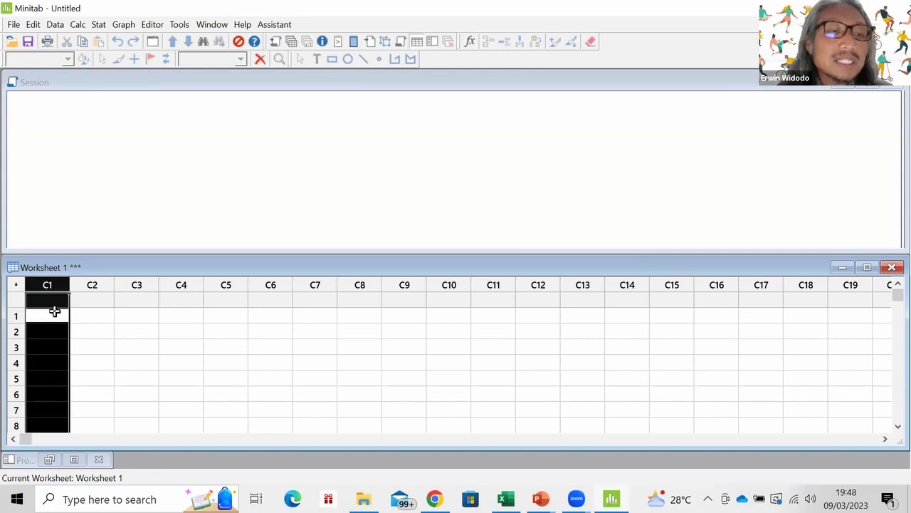
pyautogui.click(53, 314)
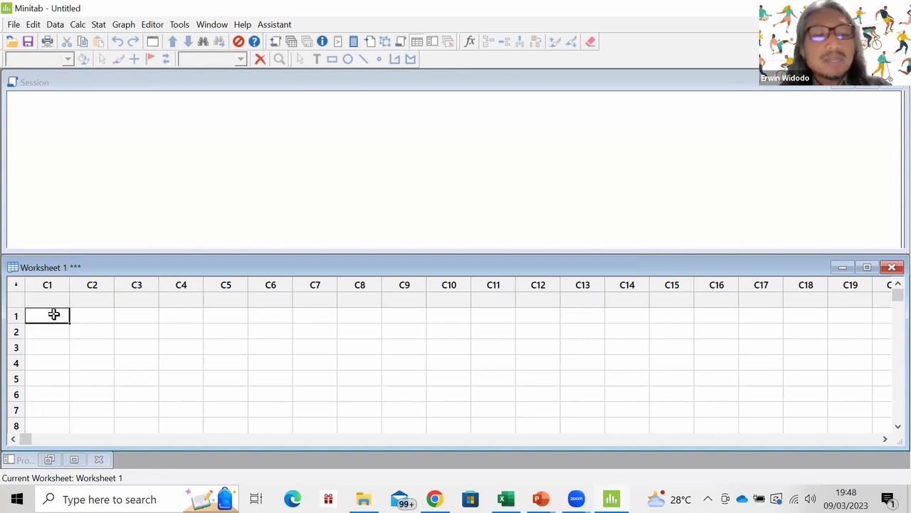
pyautogui.write('1')
pyautogui.press('Return')
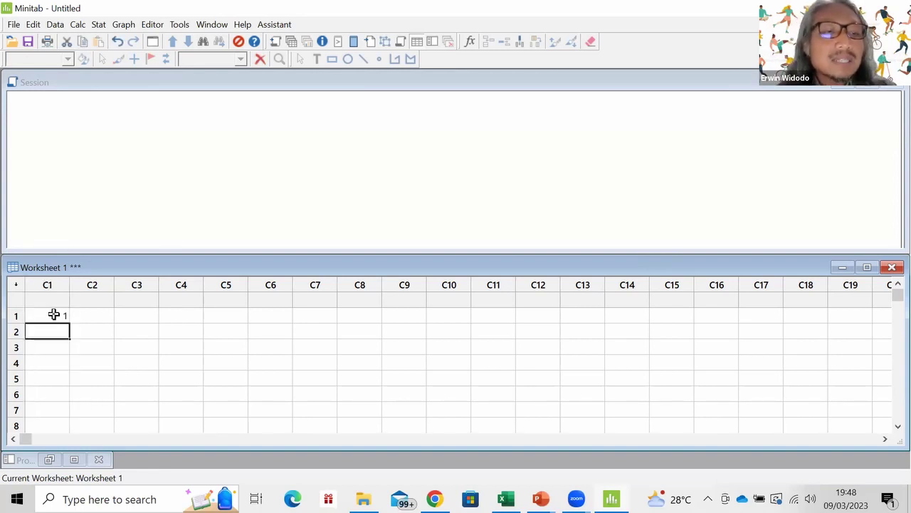
pyautogui.write('1')
pyautogui.press('Return')
pyautogui.write('1')
pyautogui.press('Return')
pyautogui.write('1')
pyautogui.press('Return')
pyautogui.write('1')
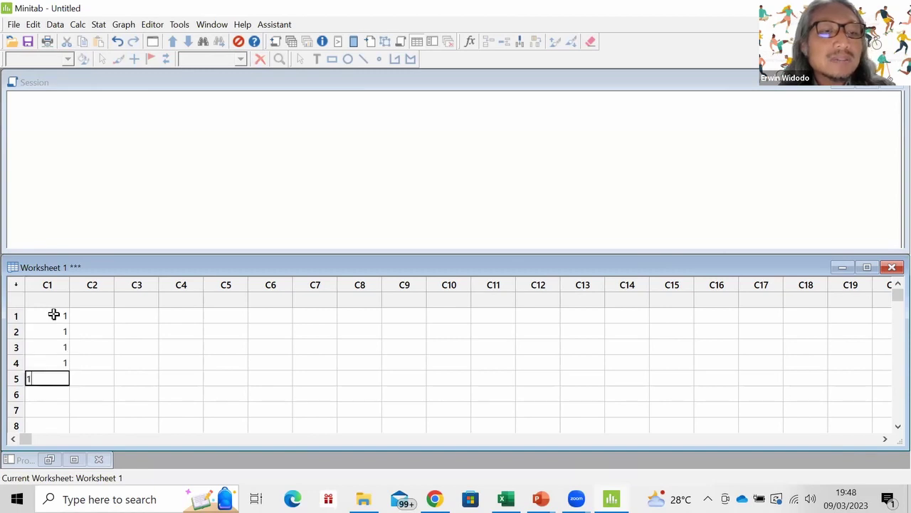
pyautogui.press('Return')
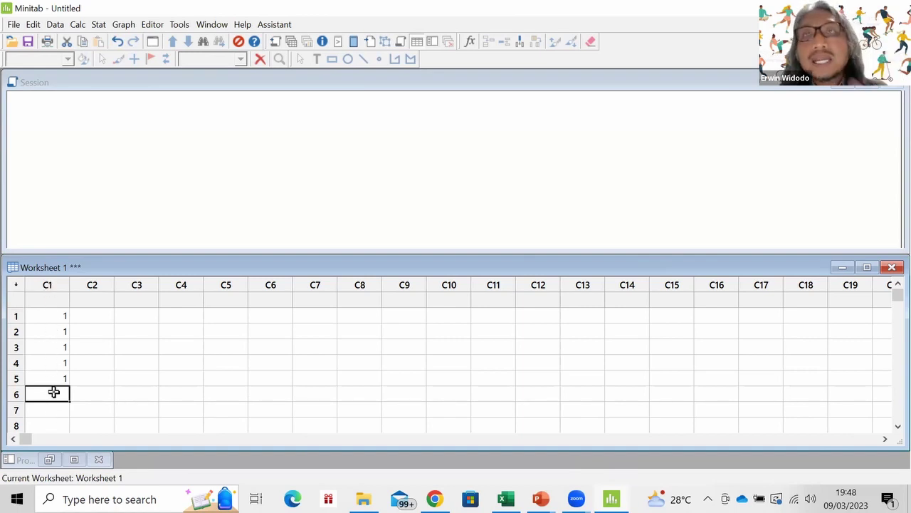
# Enter the group code 2 in rows 6 to 10 of column C1.
pyautogui.write('2')
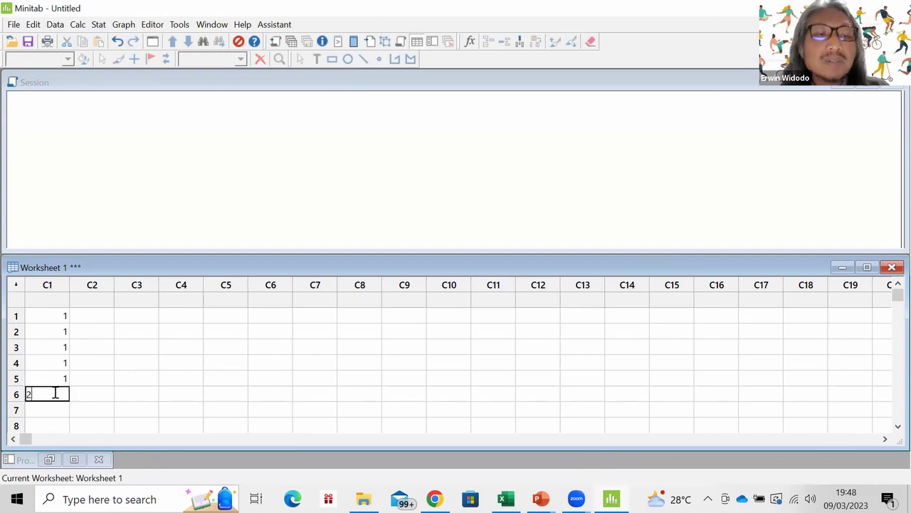
pyautogui.press('Return')
pyautogui.write('2')
pyautogui.press('Return')
pyautogui.write('2')
pyautogui.press('Return')
pyautogui.write('2')
pyautogui.press('Return')
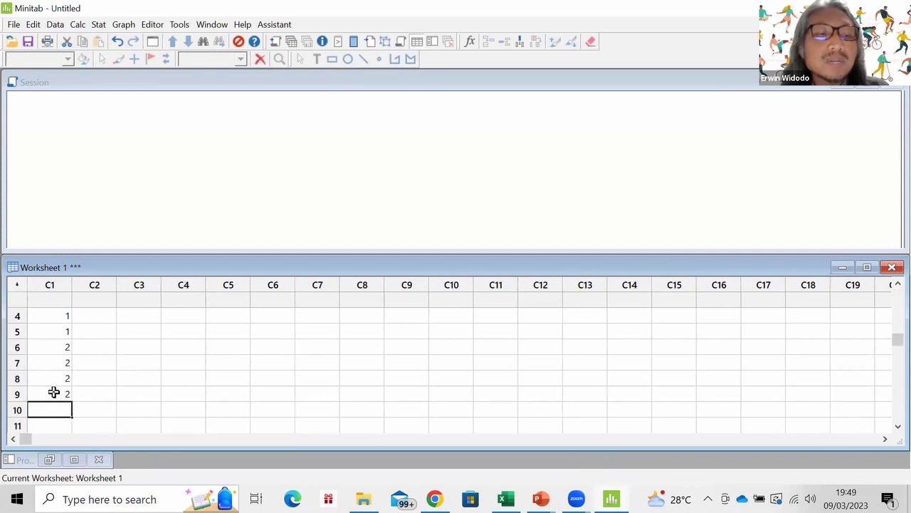
pyautogui.write('2')
pyautogui.press('Return')
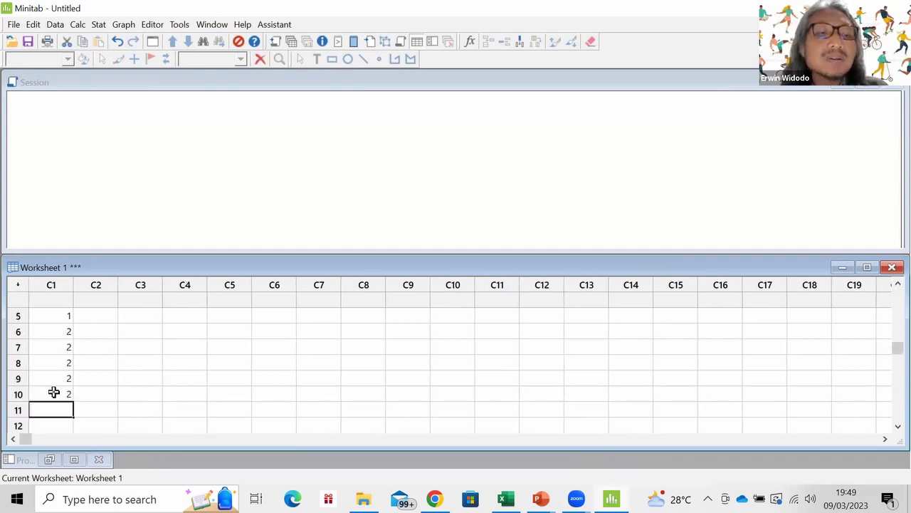
# Enter the group code 3 in rows 11 to 15 of column C1 and return to the column's first row.
pyautogui.write('3')
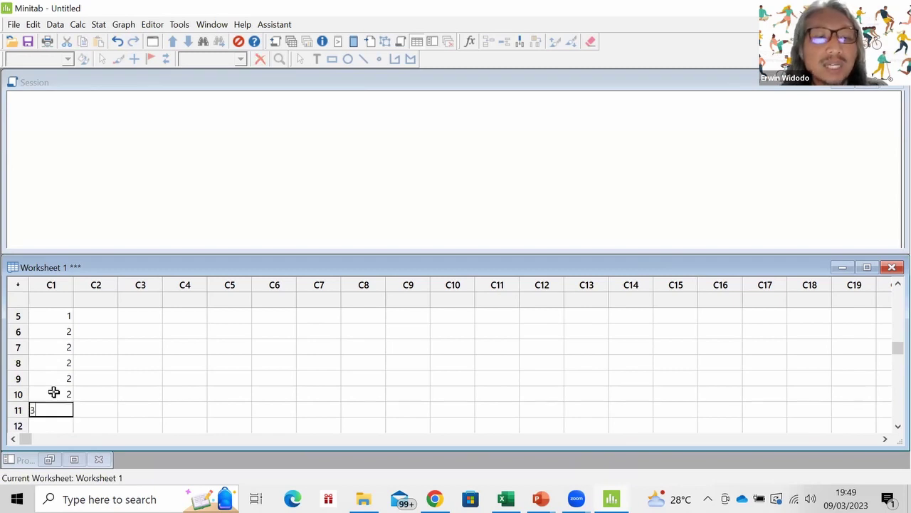
pyautogui.press('Return')
pyautogui.write('3')
pyautogui.press('Return')
pyautogui.write('3')
pyautogui.press('Return')
pyautogui.write('3')
pyautogui.press('Return')
pyautogui.write('3')
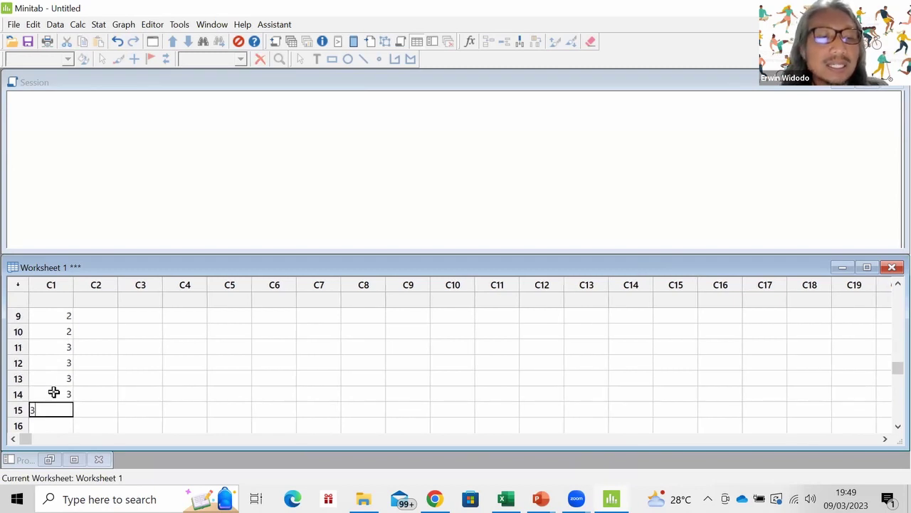
pyautogui.press('Return')
pyautogui.press('Up')
pyautogui.press('Up')
pyautogui.press('Up')
pyautogui.press('Up')
pyautogui.press('Up')
pyautogui.press('Up')
pyautogui.press('Up')
pyautogui.press('Up')
pyautogui.press('Up')
pyautogui.press('Up')
pyautogui.press('Up')
pyautogui.press('Up')
pyautogui.press('Up')
pyautogui.press('Up')
pyautogui.press('Up')
pyautogui.press('Up')
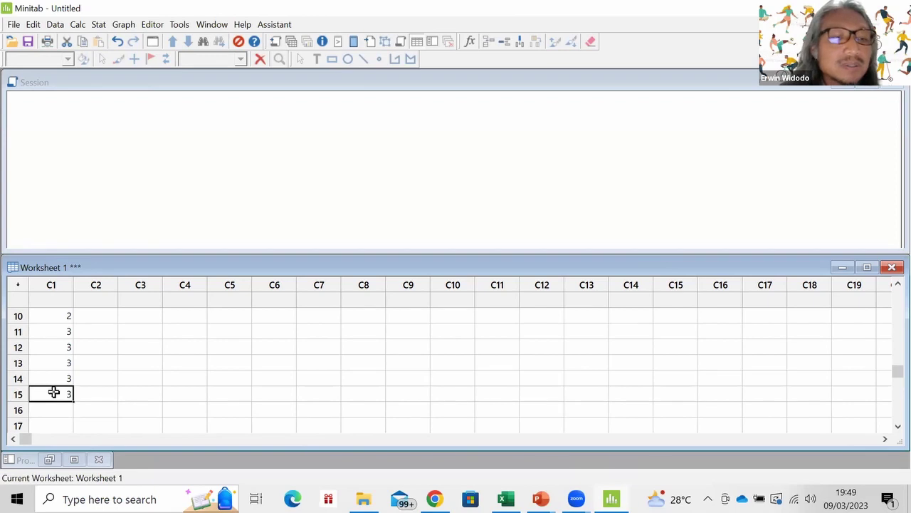
pyautogui.press('Down')
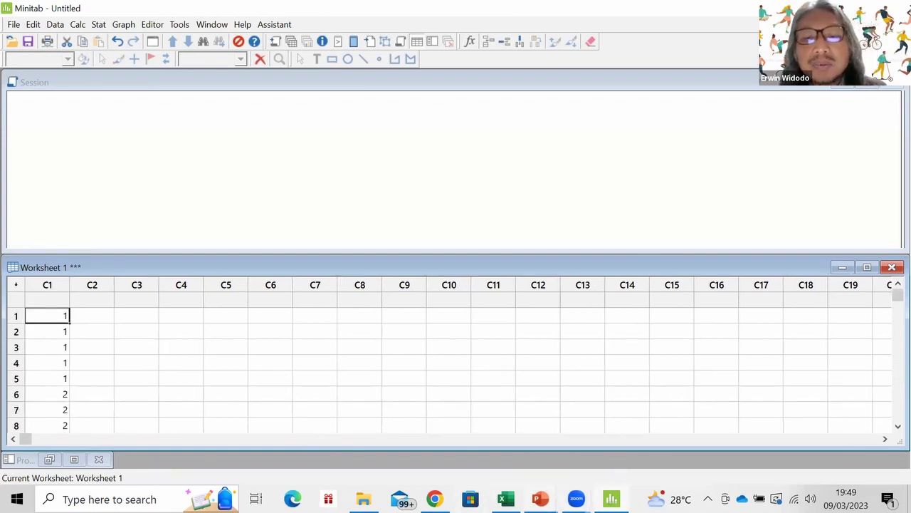
# Switch to the Excel workbook and copy the five Club 1 distances in B2:B6.
pyautogui.hotkey('alt', 'Tab')
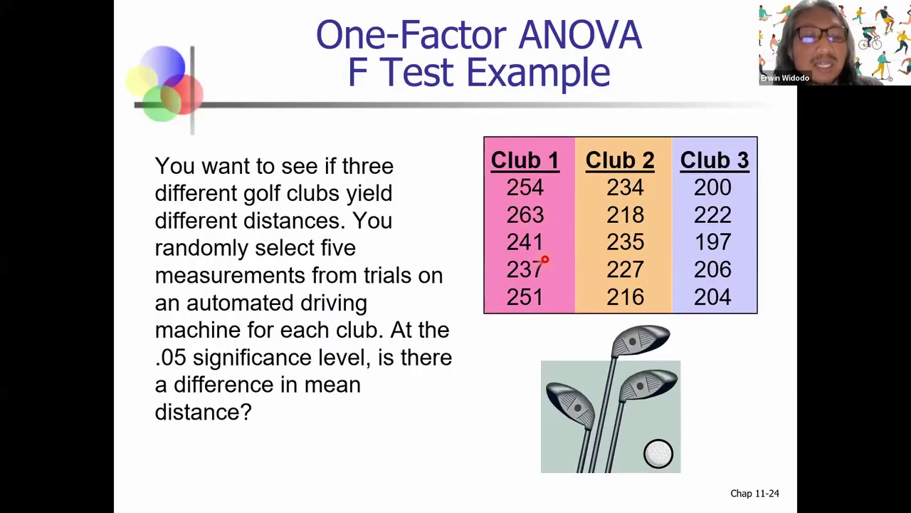
pyautogui.hotkey('alt', 'Tab')
pyautogui.press('Tab')
pyautogui.press('Tab')
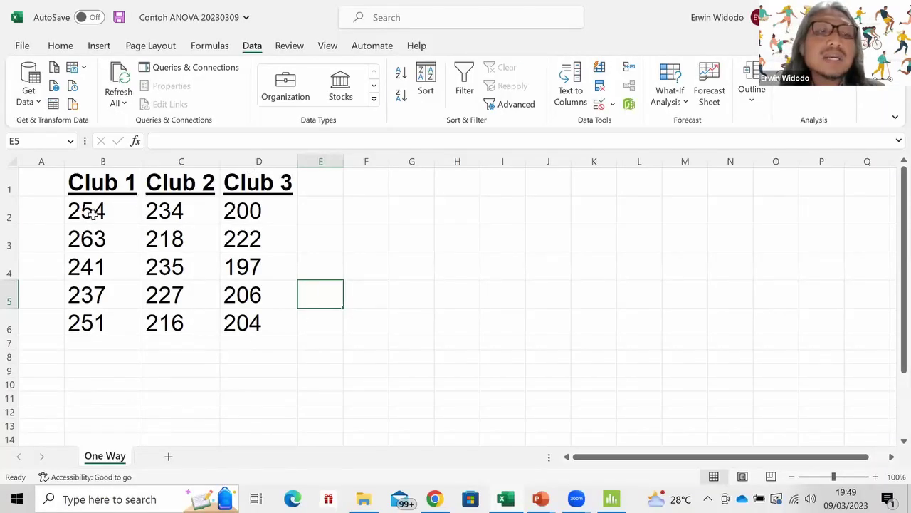
pyautogui.click(92, 215)
pyautogui.hotkey('shift', 'Down')
pyautogui.hotkey('shift', 'Down')
pyautogui.hotkey('shift', 'Down')
pyautogui.hotkey('shift', 'Down')
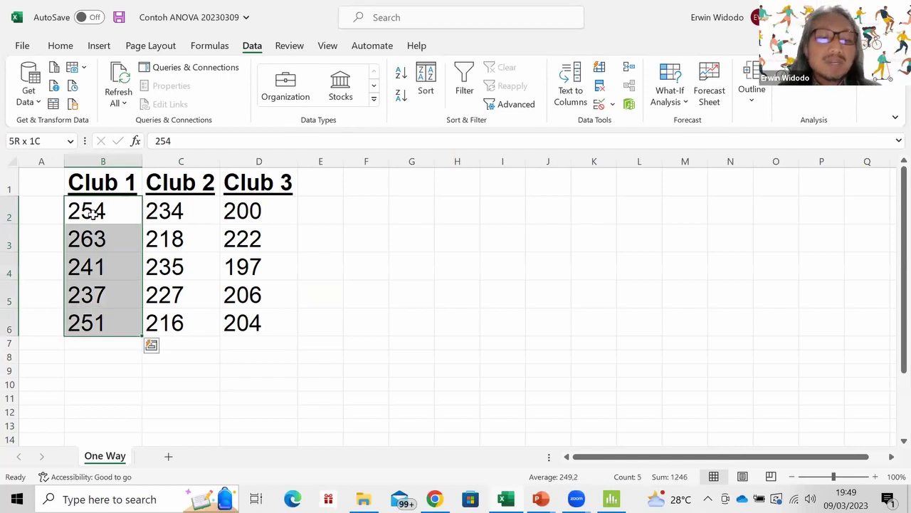
pyautogui.hotkey('ctrl', 'c')
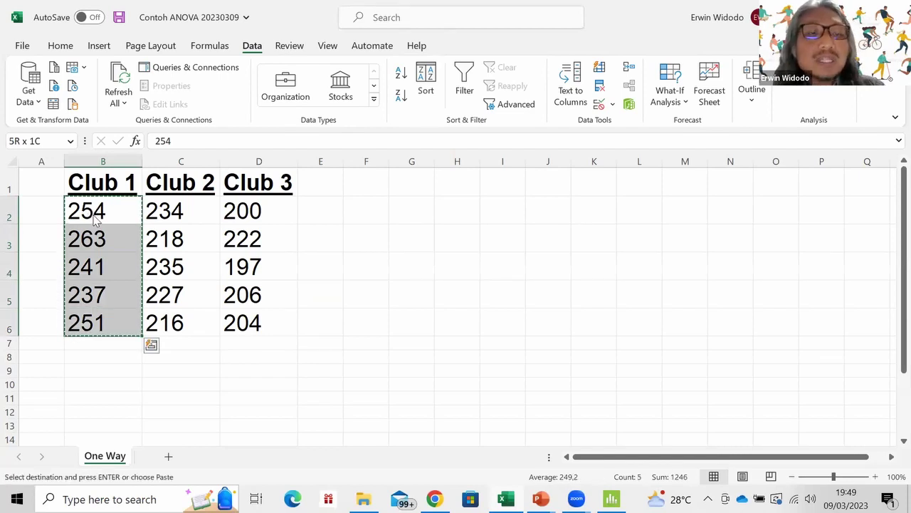
# Switch to Minitab and paste the Club 1 distances into column C2 starting at row 1.
pyautogui.hotkey('alt', 'Tab')
pyautogui.hotkey('alt', 'Tab')
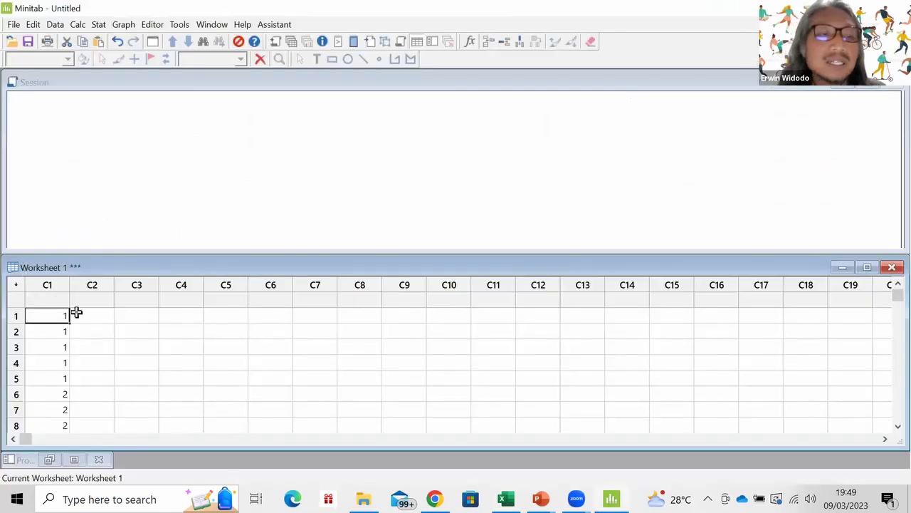
pyautogui.click(85, 314)
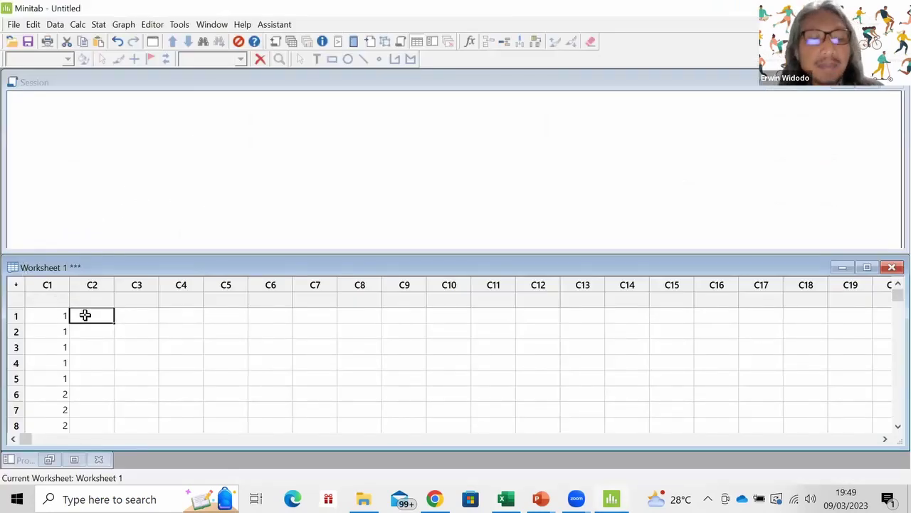
pyautogui.hotkey('ctrl', 'v')
pyautogui.press('Down')
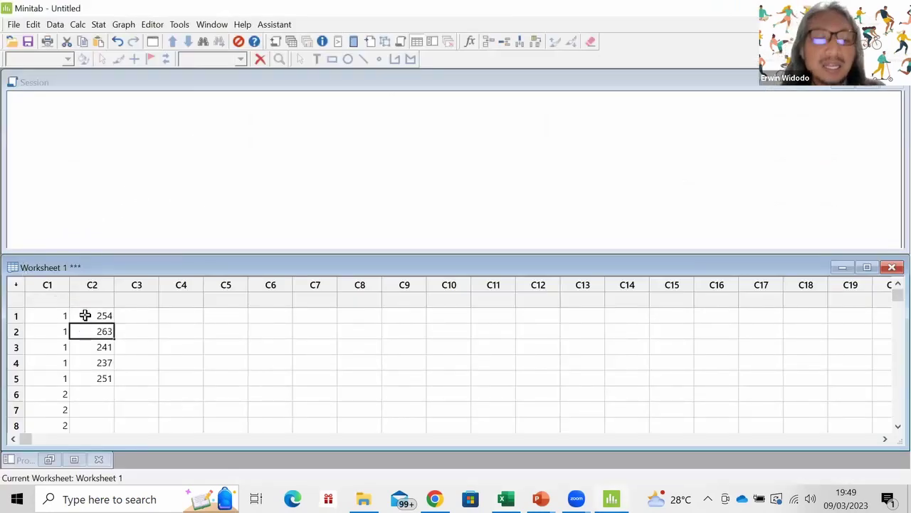
# Switch to Excel and copy the five Club 2 distances in C2:C6.
pyautogui.hotkey('alt', 'Tab')
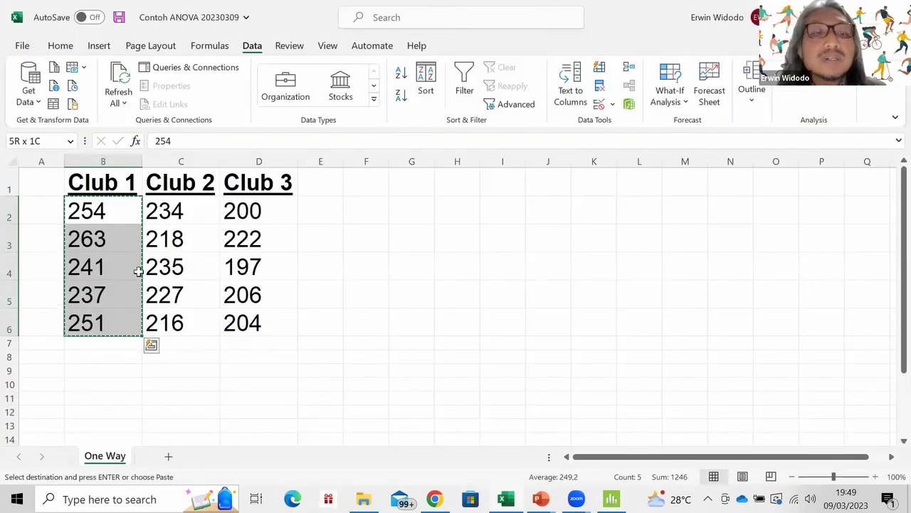
pyautogui.click(163, 218)
pyautogui.hotkey('shift', 'Down')
pyautogui.hotkey('shift', 'Down')
pyautogui.hotkey('shift', 'Down')
pyautogui.hotkey('shift', 'Down')
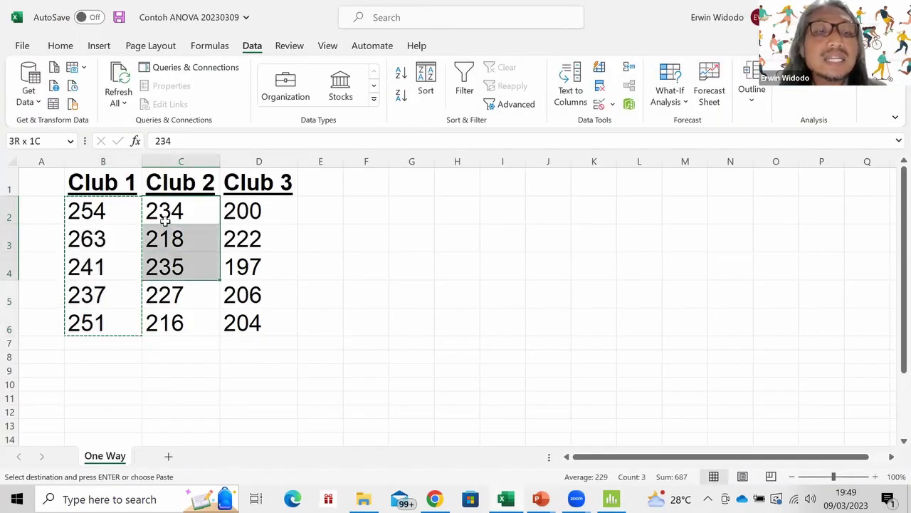
pyautogui.hotkey('ctrl', 'c')
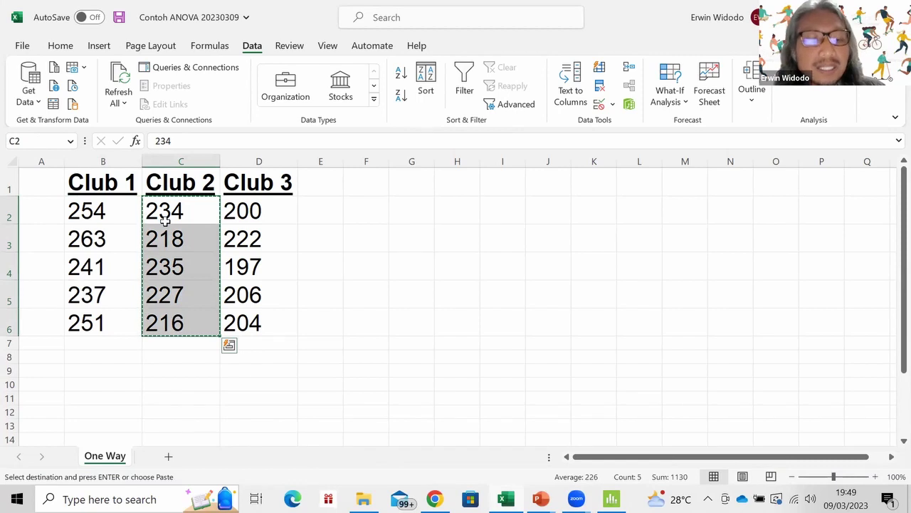
# Switch to Minitab and paste the Club 2 distances into column C2 starting at row 6.
pyautogui.hotkey('alt', 'Tab')
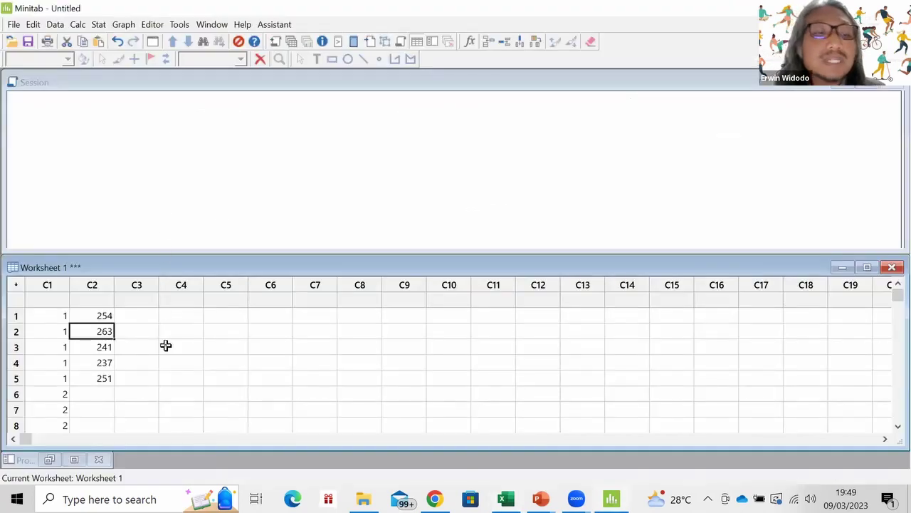
pyautogui.press('Down')
pyautogui.press('Down')
pyautogui.press('Down')
pyautogui.press('Down')
pyautogui.hotkey('ctrl', 'v')
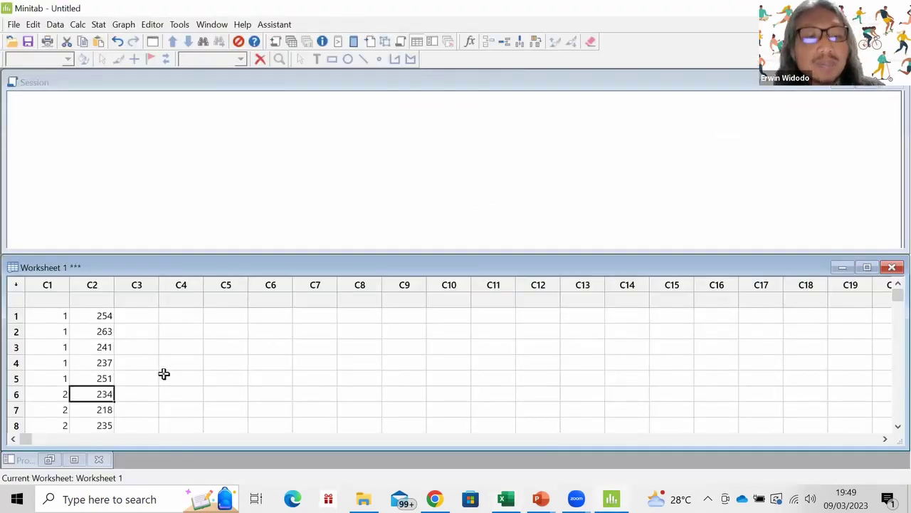
# Select row 11 of Minitab's column C2, and copy the five Club 3 distances in D2:D6 of the Excel sheet.
pyautogui.press('Down')
pyautogui.press('Down')
pyautogui.press('Down')
pyautogui.press('Down')
pyautogui.press('Down')
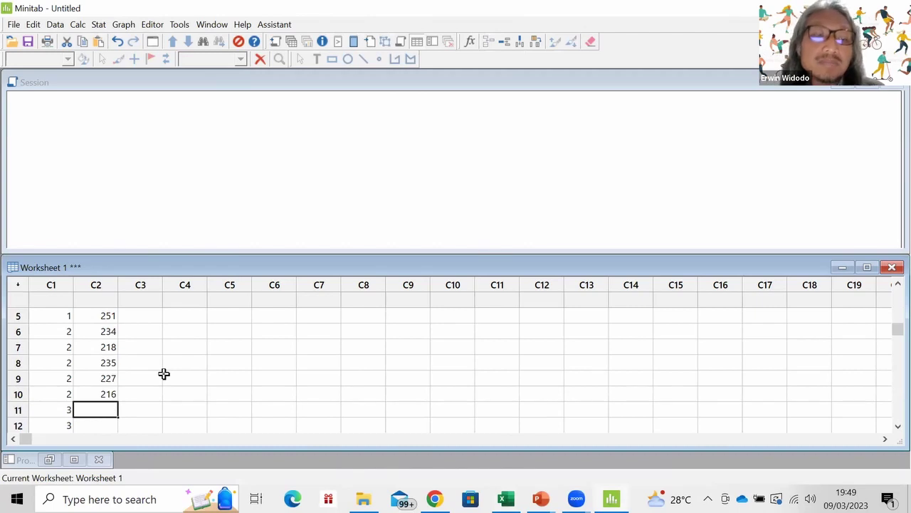
pyautogui.hotkey('alt', 'Tab')
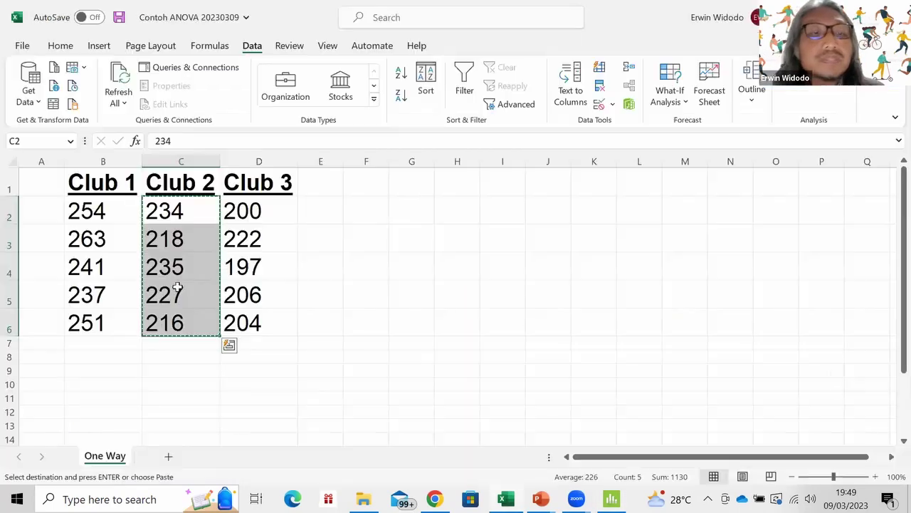
pyautogui.click(257, 211)
pyautogui.hotkey('shift', 'Down')
pyautogui.hotkey('shift', 'Down')
pyautogui.hotkey('shift', 'Down')
pyautogui.hotkey('shift', 'Down')
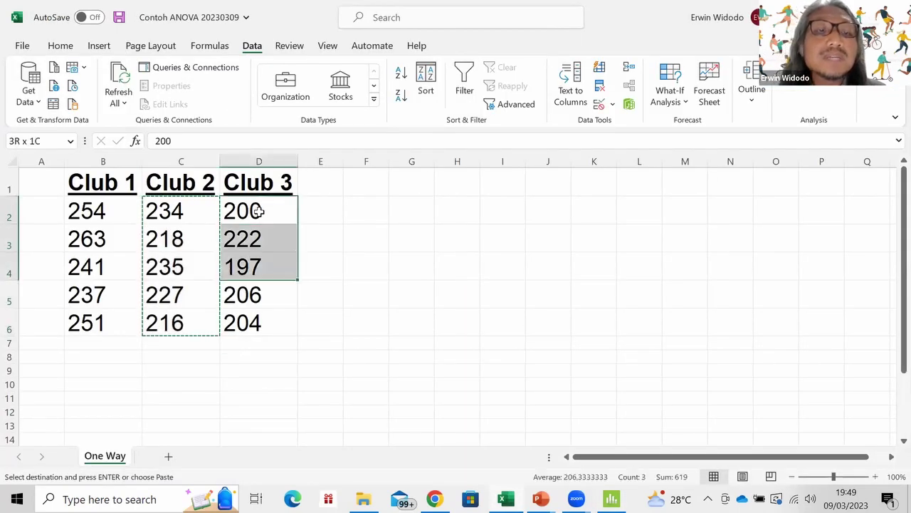
pyautogui.hotkey('ctrl', 'c')
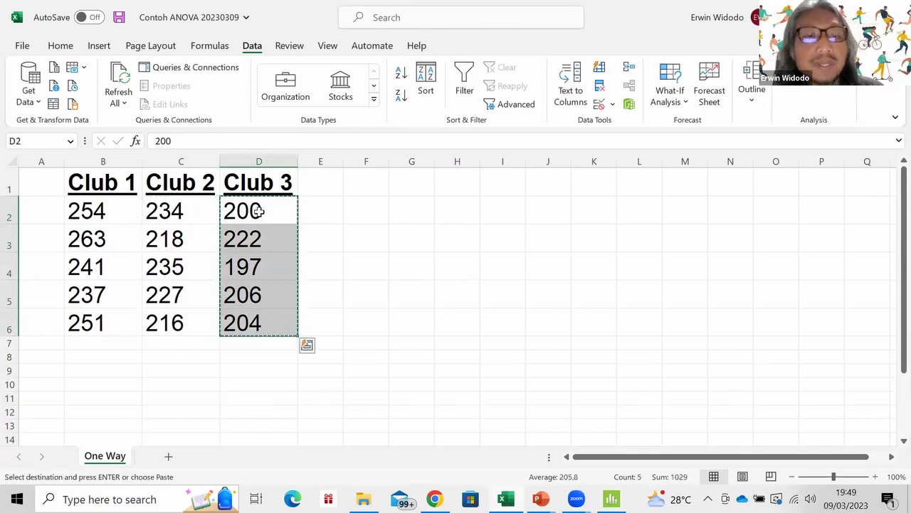
# Switch to Minitab, paste the Club 3 distances into column C2 starting at row 11, and enlarge the worksheet to show all the data.
pyautogui.hotkey('alt', 'Tab')
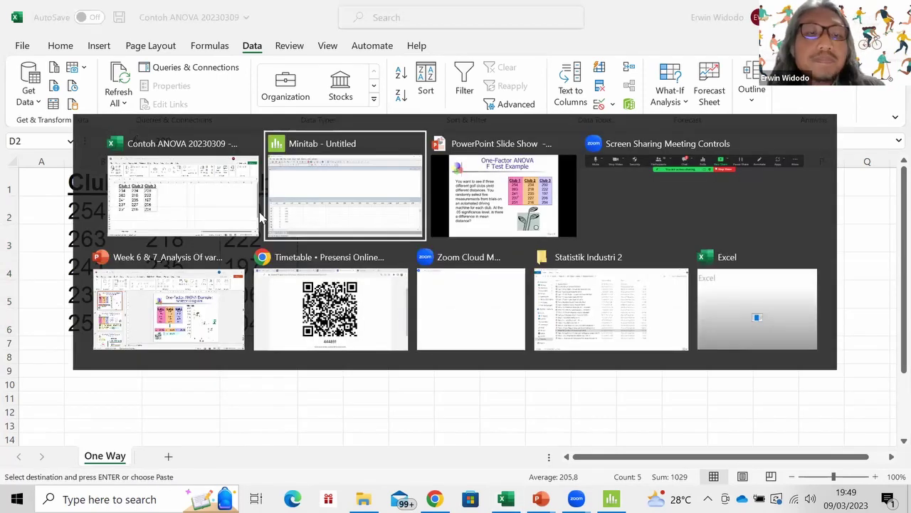
pyautogui.hotkey('ctrl', 'v')
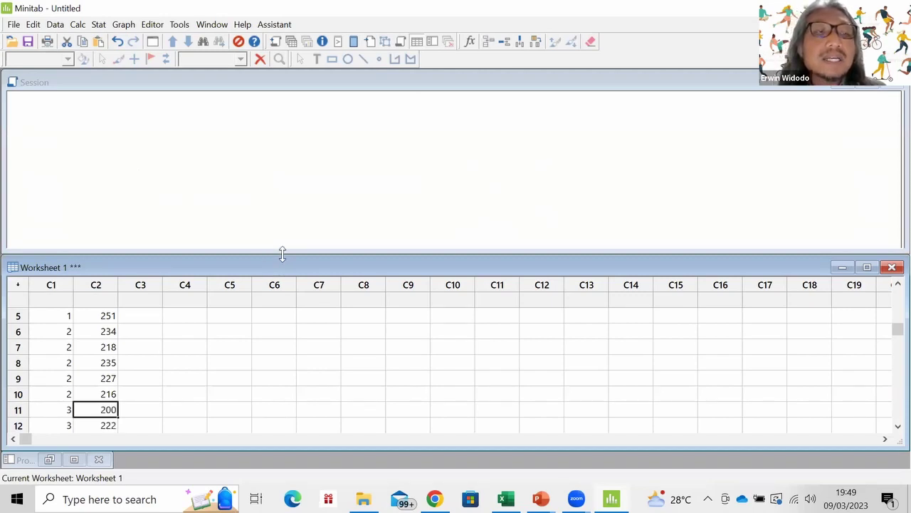
pyautogui.moveTo(282, 254); pyautogui.dragTo(304, 103)
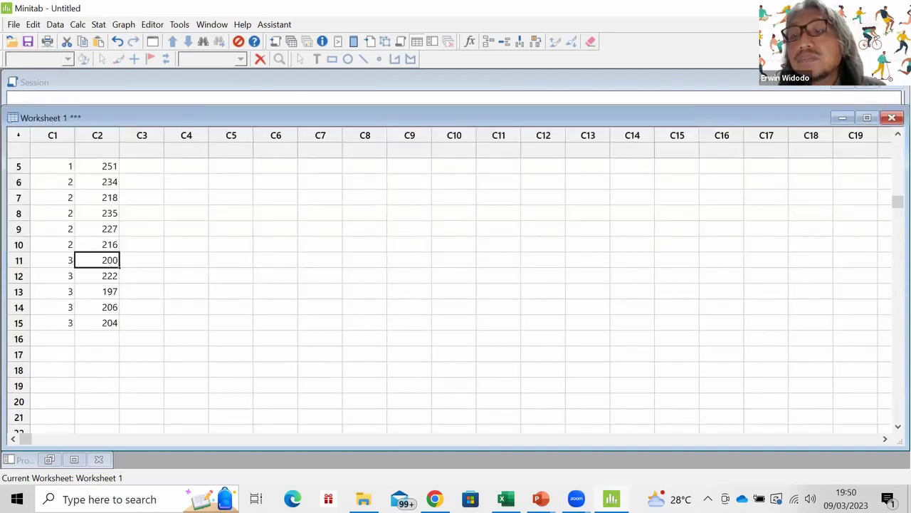
pyautogui.moveTo(892, 207); pyautogui.dragTo(893, 140)
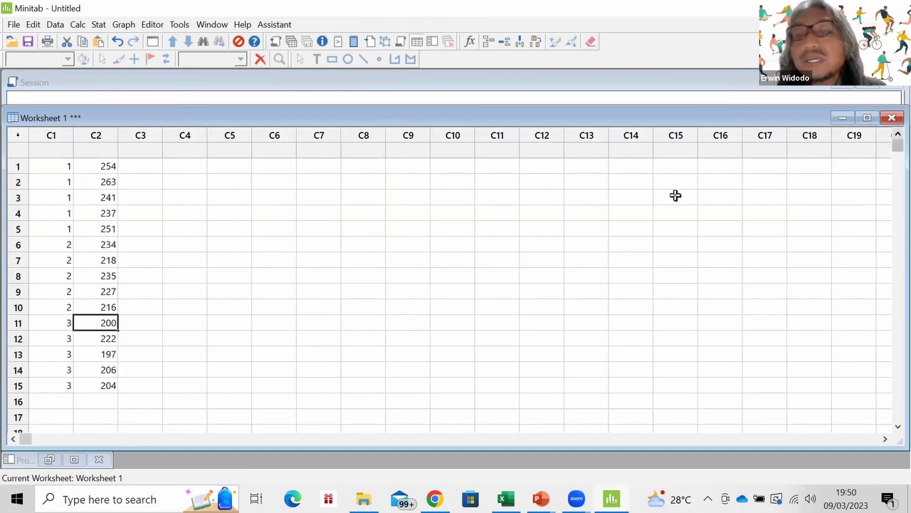
# Name worksheet column C1 "Club" and column C2 "Distance".
pyautogui.click(53, 138)
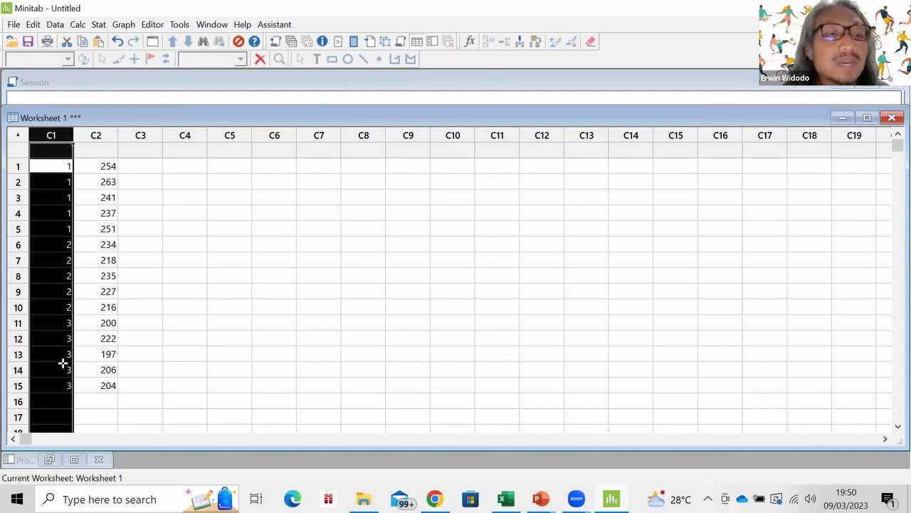
pyautogui.click(102, 169)
pyautogui.click(97, 138)
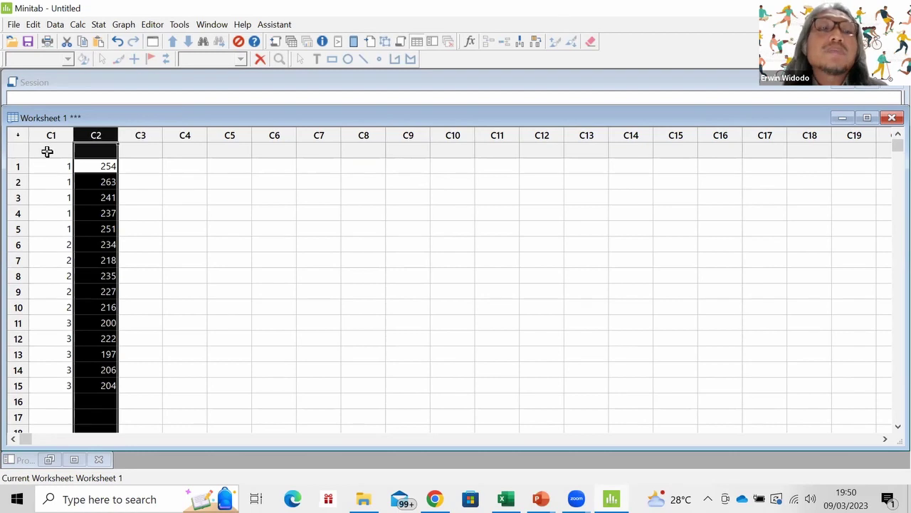
pyautogui.click(48, 151)
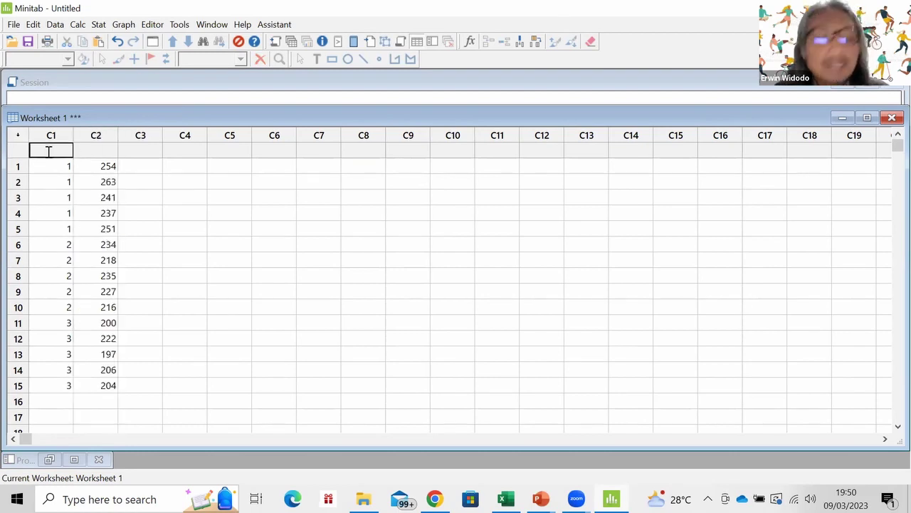
pyautogui.write('Club')
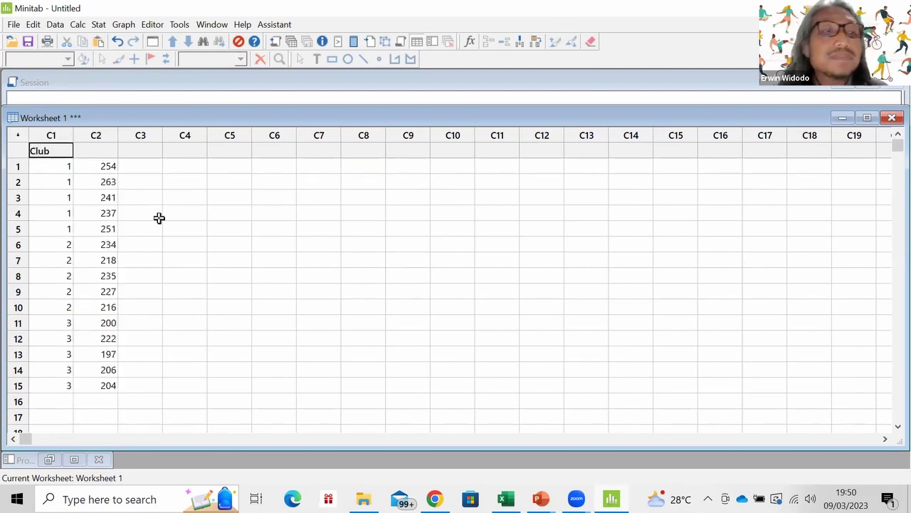
pyautogui.click(100, 150)
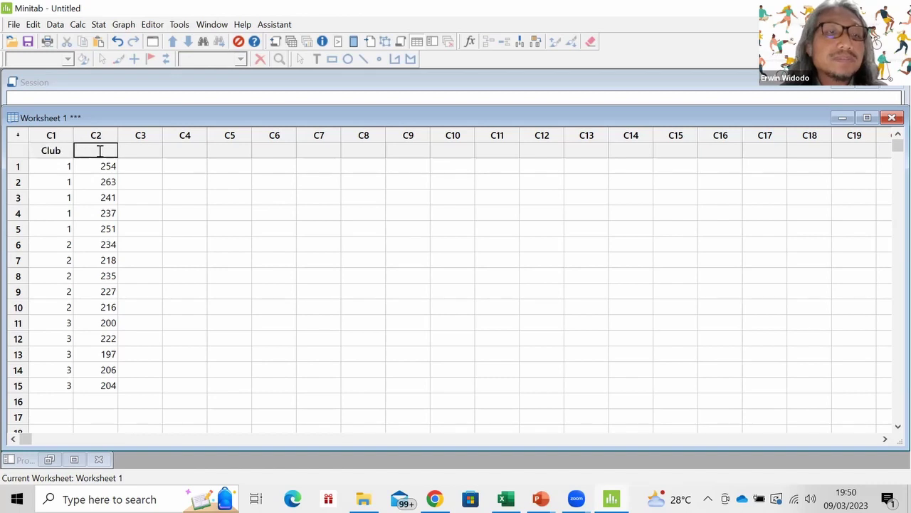
pyautogui.write('Distance')
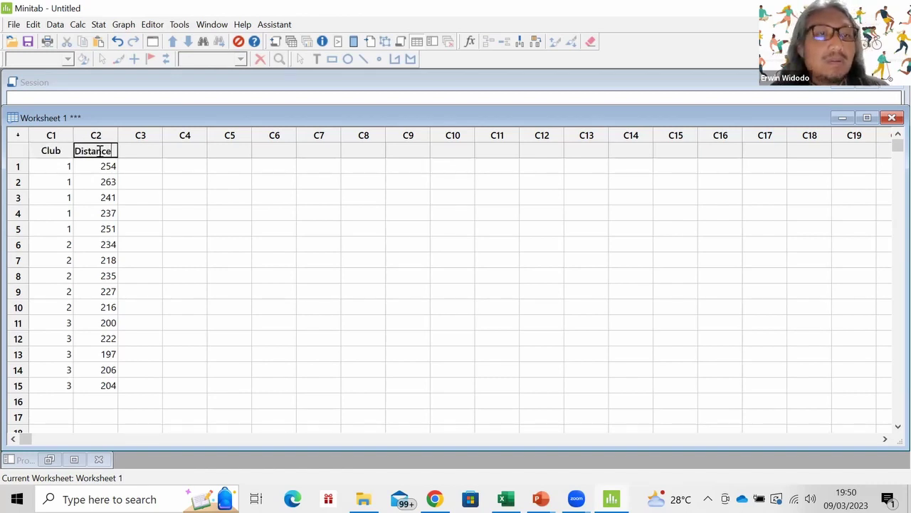
pyautogui.press('Return')
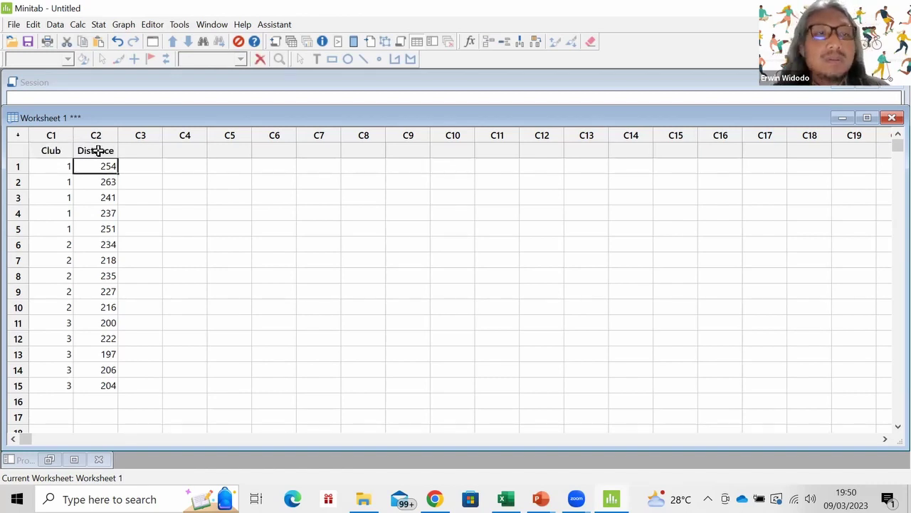
pyautogui.press('Up')
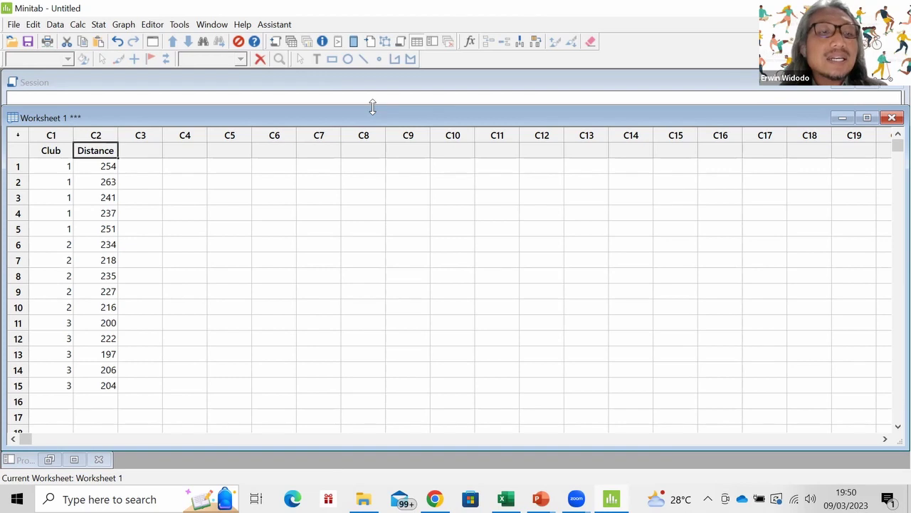
# Switch to Excel to compare the three-column club table with the stacked data, clear the copy selection, and return to Minitab.
pyautogui.moveTo(372, 106); pyautogui.dragTo(372, 143)
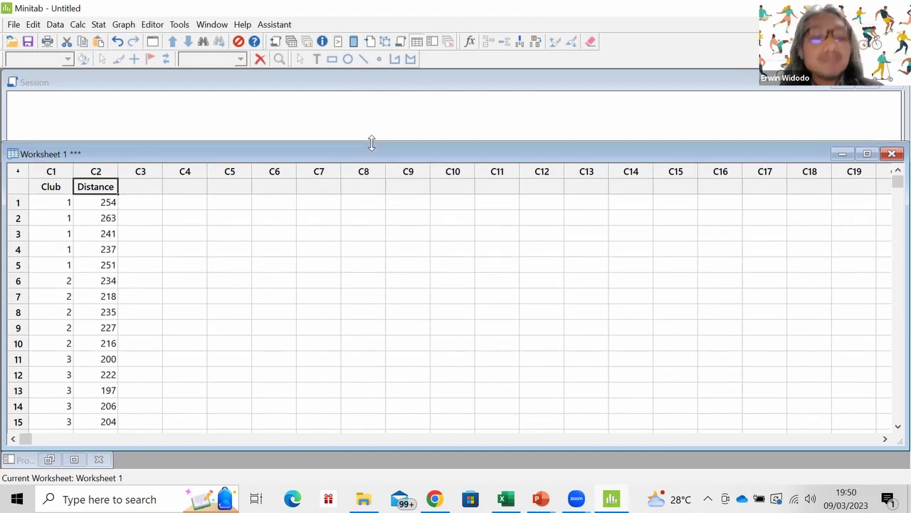
pyautogui.hotkey('alt', 'Tab')
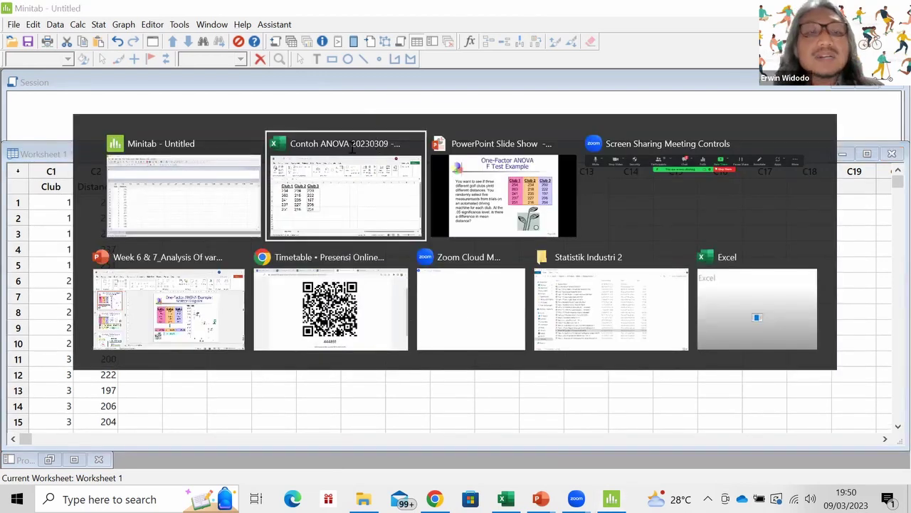
pyautogui.press('Escape')
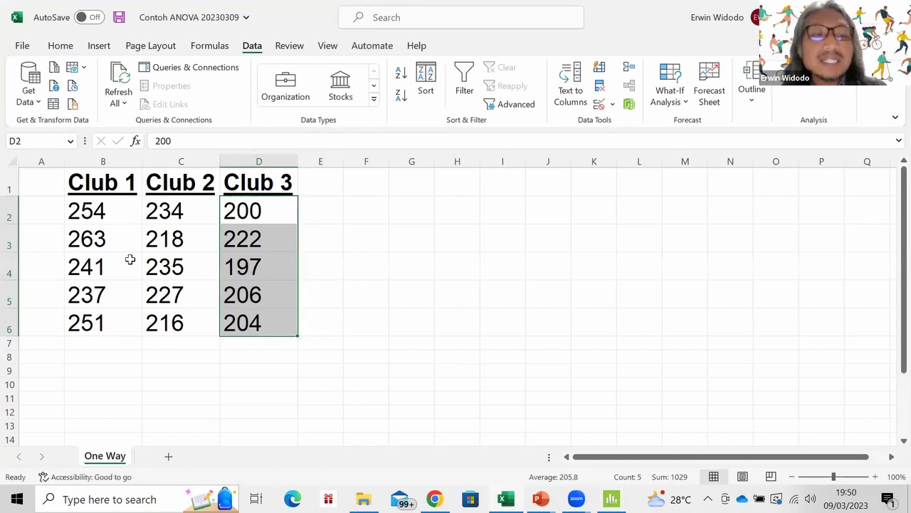
pyautogui.click(97, 211)
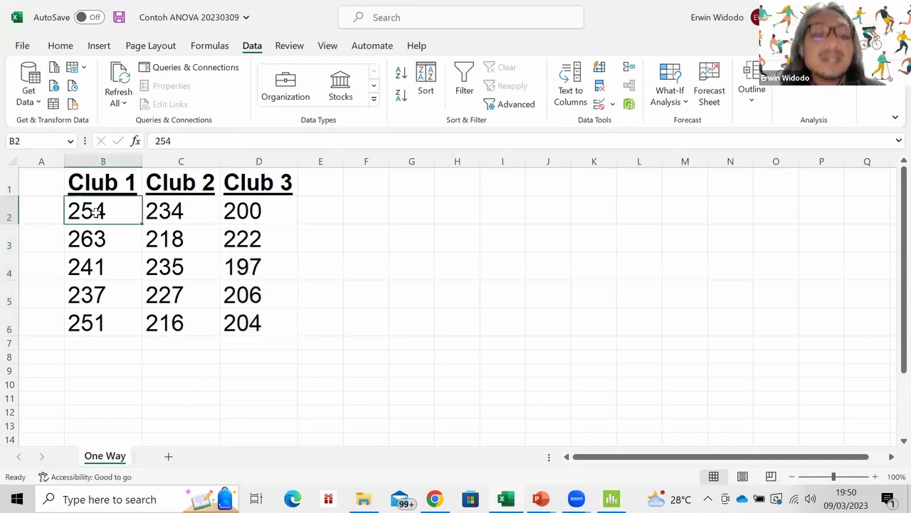
pyautogui.hotkey('alt', 'Tab')
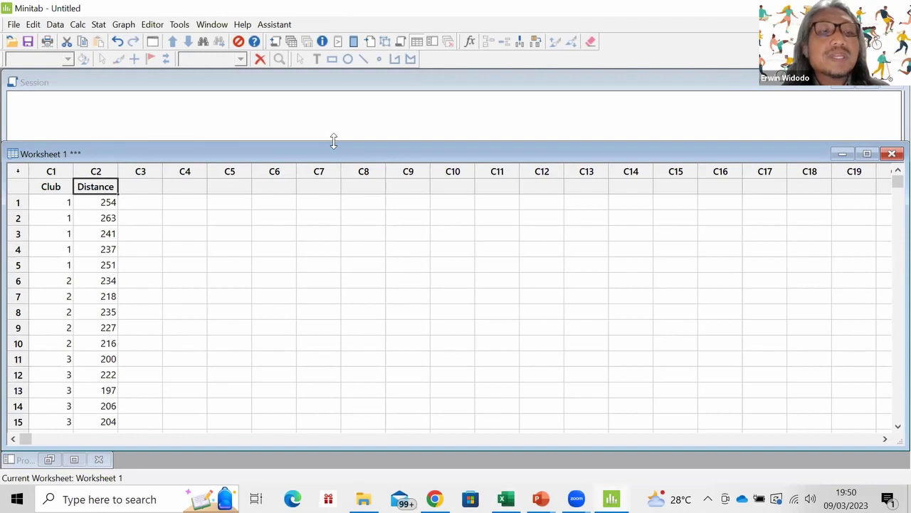
pyautogui.moveTo(334, 141); pyautogui.dragTo(331, 253)
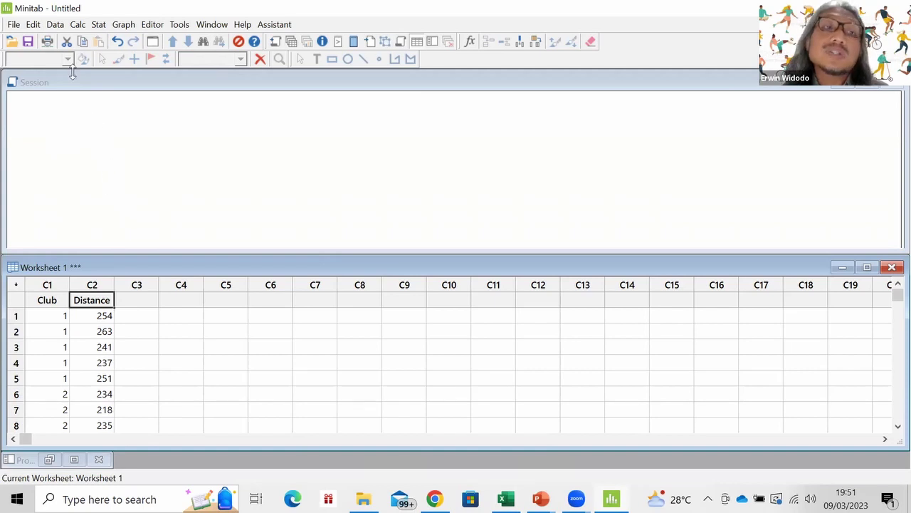
# Run a one-way ANOVA on response data in one column, with Distance as the response and Club as the factor.
pyautogui.click(100, 25)
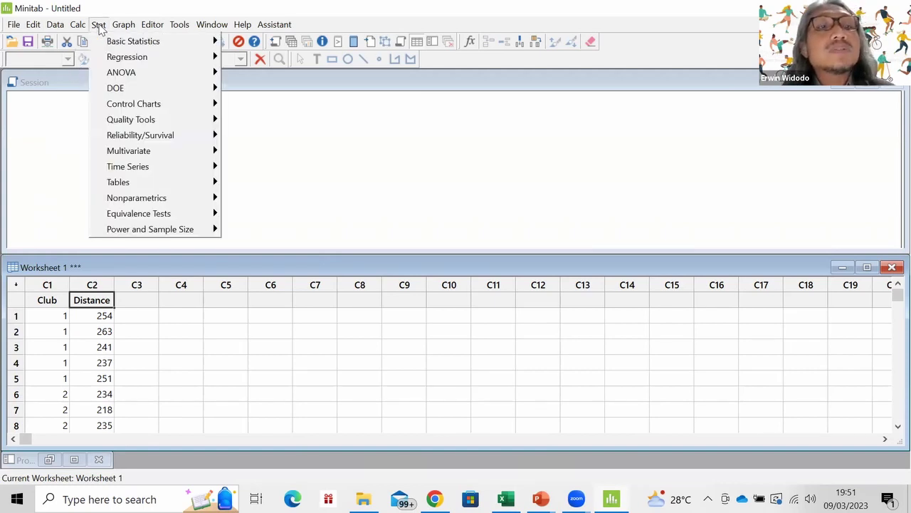
pyautogui.moveTo(151, 79)
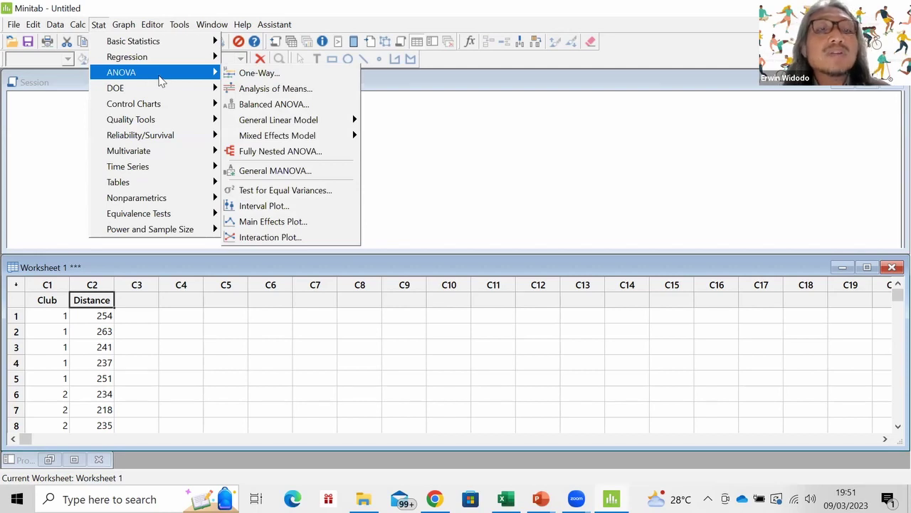
pyautogui.click(258, 76)
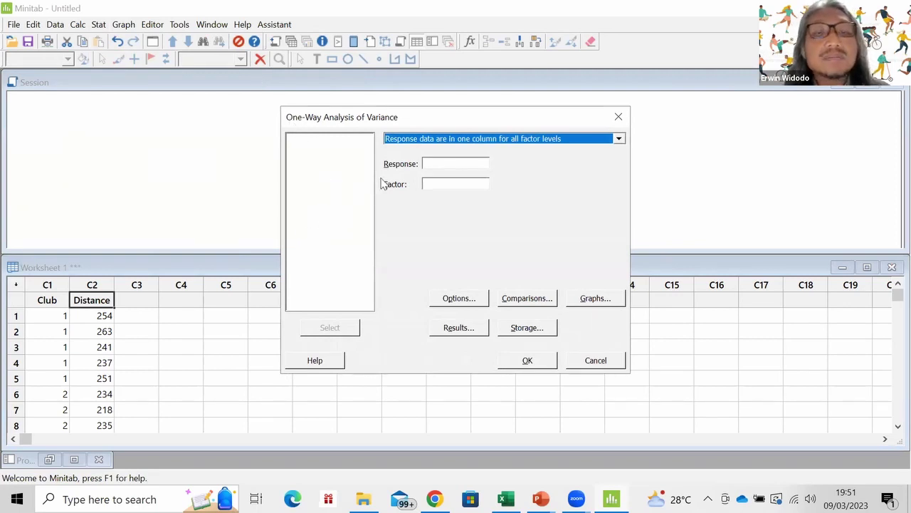
pyautogui.click(443, 162)
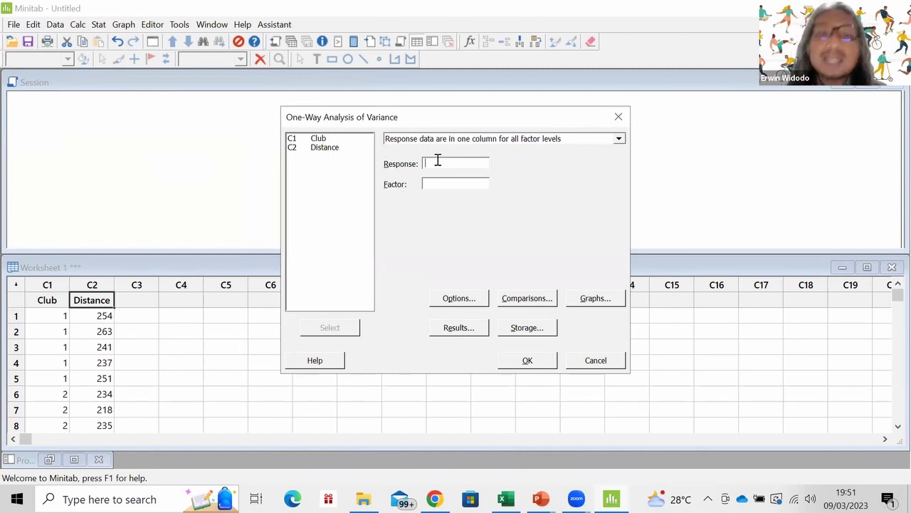
pyautogui.click(305, 149)
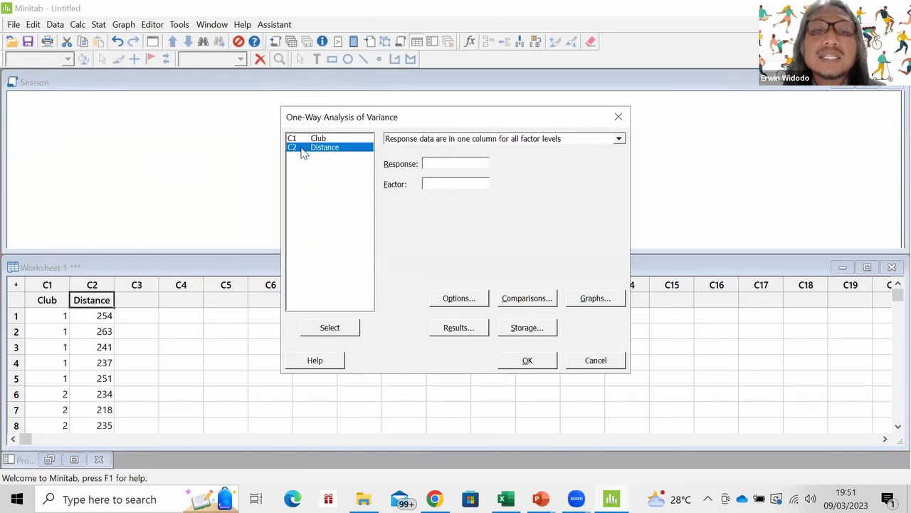
pyautogui.doubleClick(302, 149)
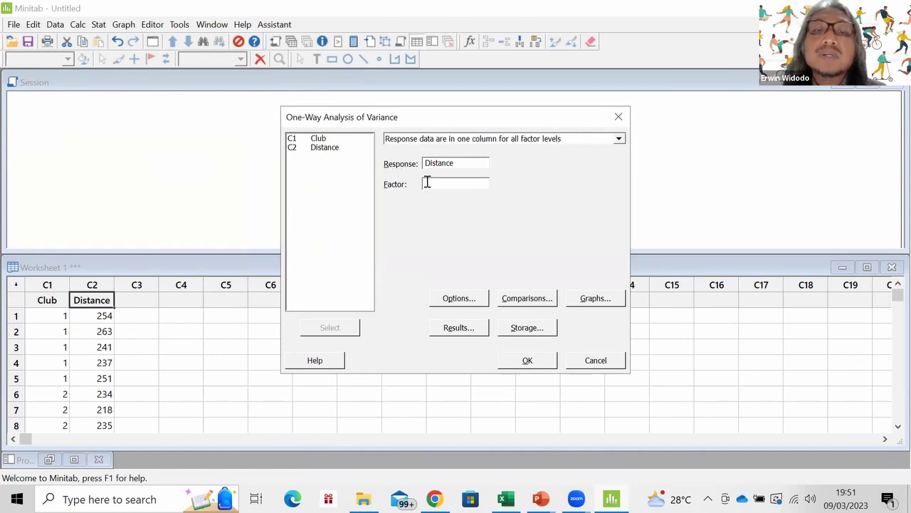
pyautogui.doubleClick(318, 139)
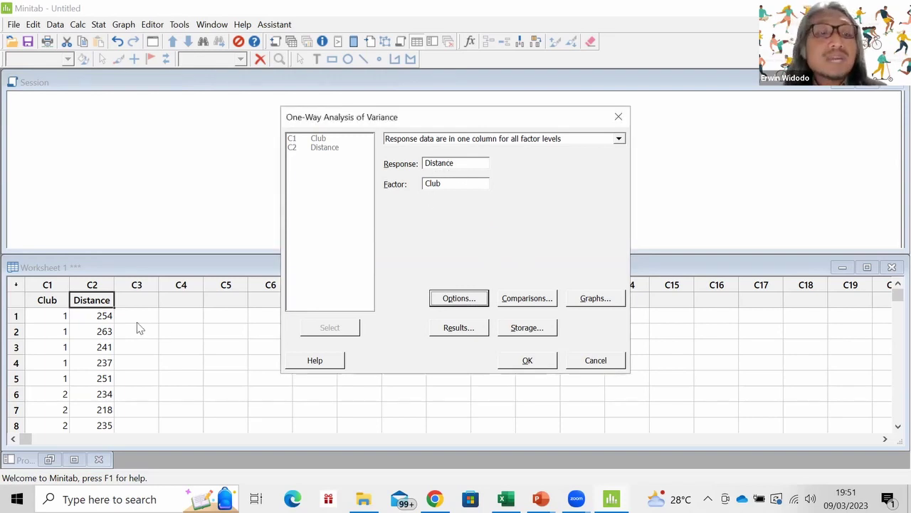
pyautogui.click(20, 309)
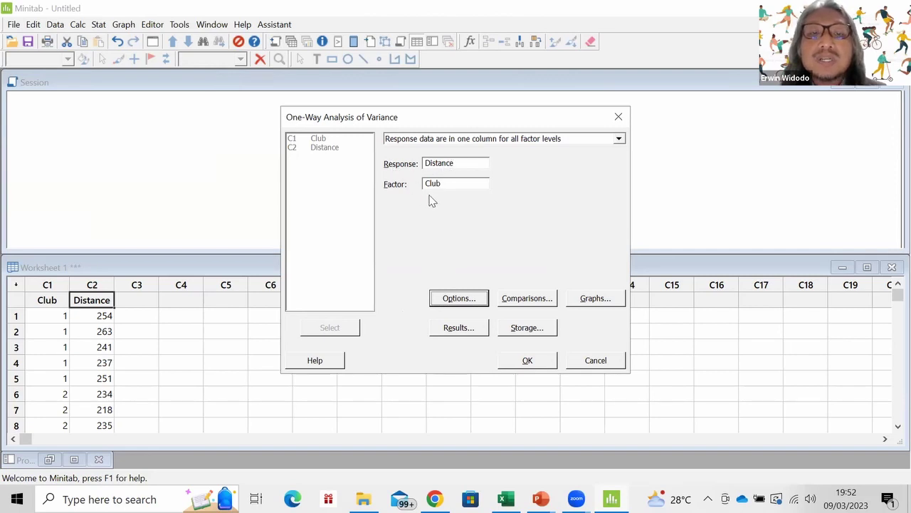
pyautogui.click(527, 361)
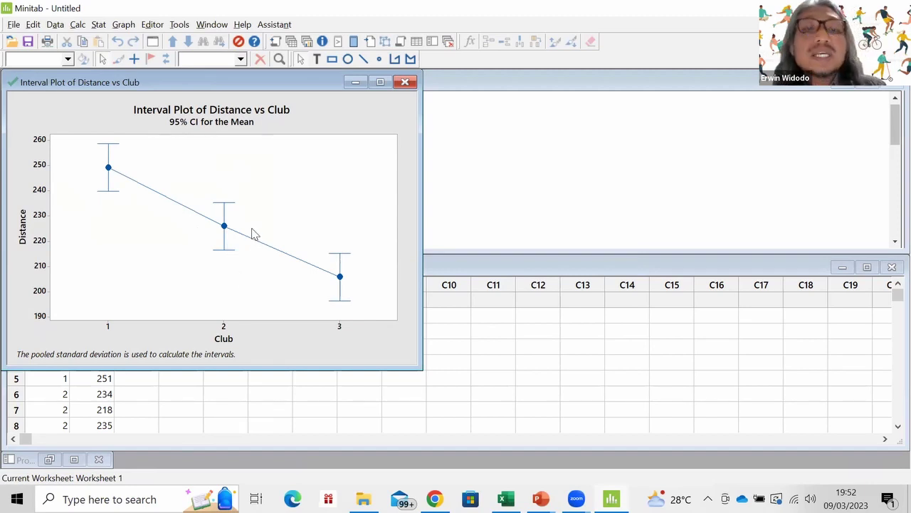
# Switch to the PowerPoint slide show and find the "One-Factor ANOVA Example: Scatter Diagram" slide to examine the club means.
pyautogui.hotkey('alt', 'Tab')
pyautogui.hotkey('alt', 'Tab')
pyautogui.press('Left')
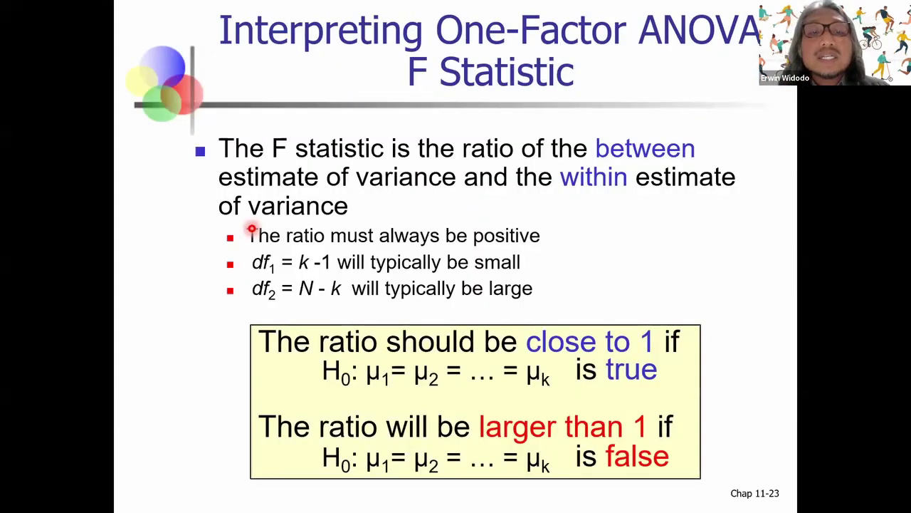
pyautogui.press('Left')
pyautogui.press('Left')
pyautogui.press('Left')
pyautogui.press('Left')
pyautogui.press('Left')
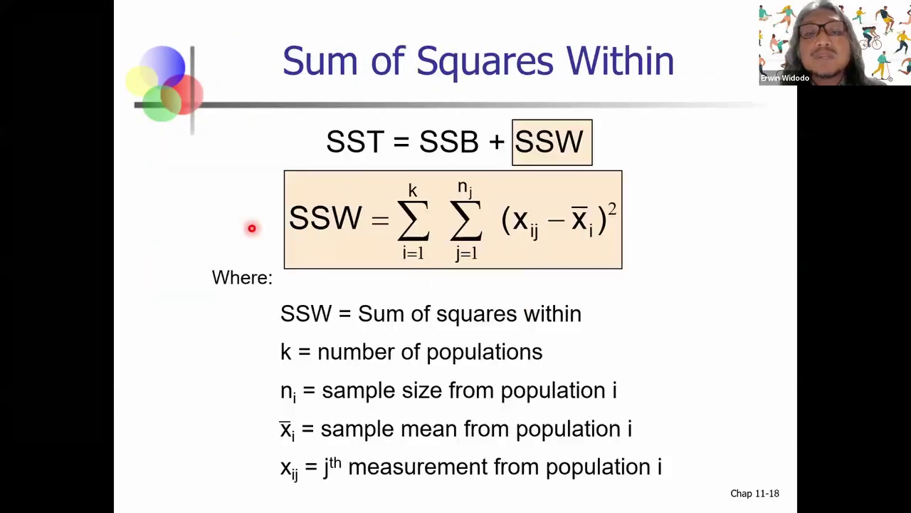
pyautogui.press('Left')
pyautogui.press('Left')
pyautogui.press('Left')
pyautogui.press('Left')
pyautogui.press('Right')
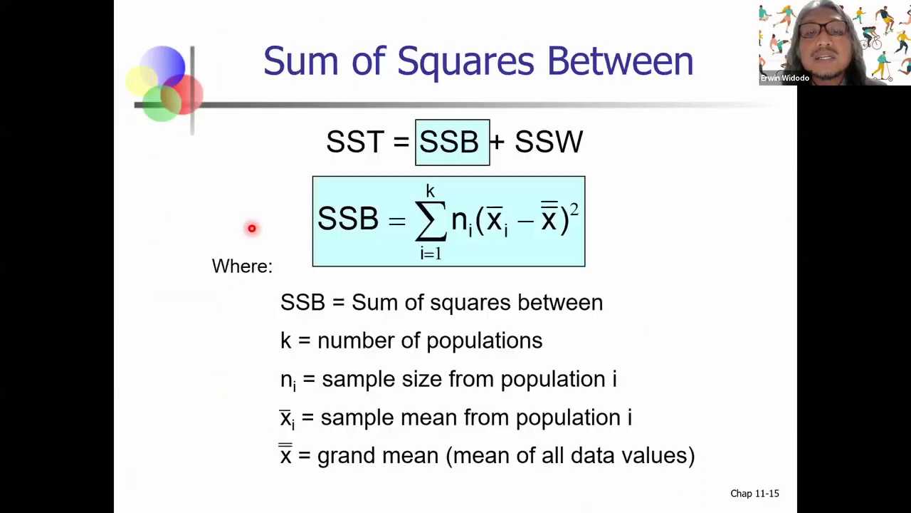
pyautogui.press('Right')
pyautogui.press('Right')
pyautogui.press('Right')
pyautogui.press('Right')
pyautogui.press('Right')
pyautogui.press('Right')
pyautogui.press('Right')
pyautogui.press('Right')
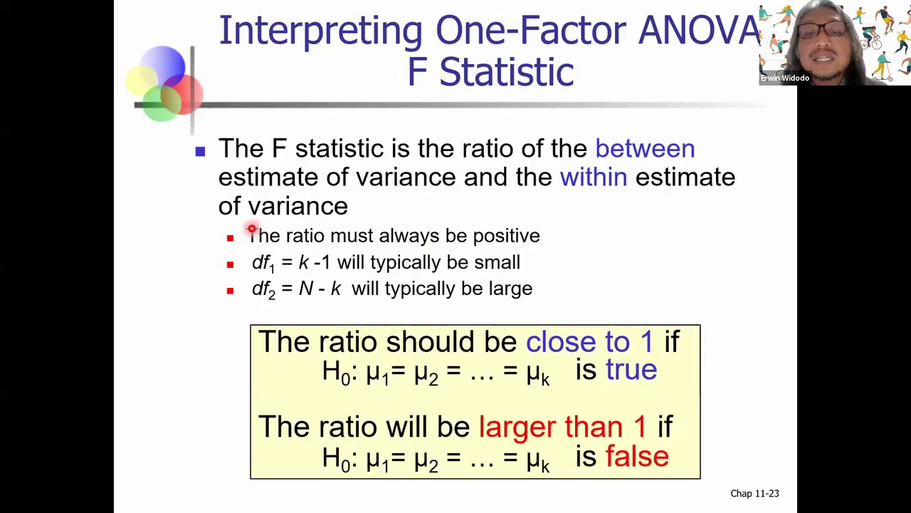
pyautogui.press('Right')
pyautogui.press('Right')
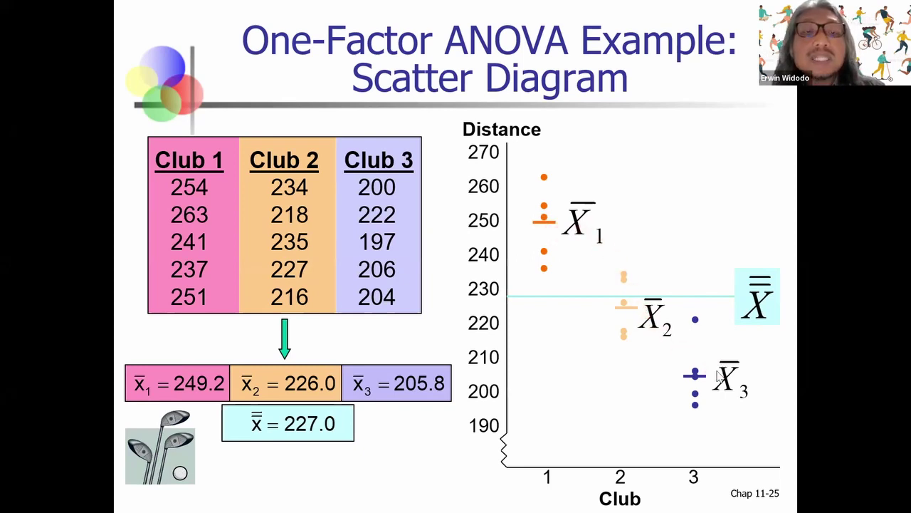
# Return to Minitab, minimize the interval plot, and examine the method, factor information and Analysis of Variance table in the session output.
pyautogui.hotkey('alt', 'Tab')
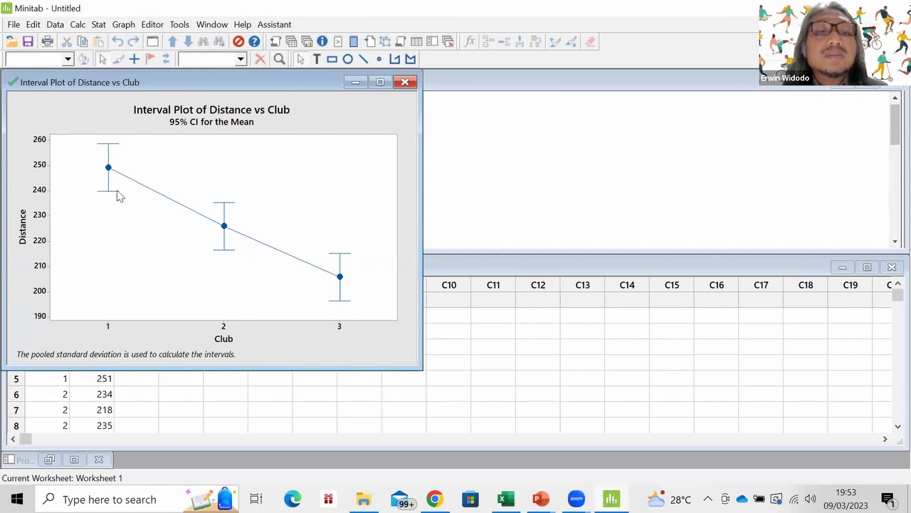
pyautogui.click(356, 82)
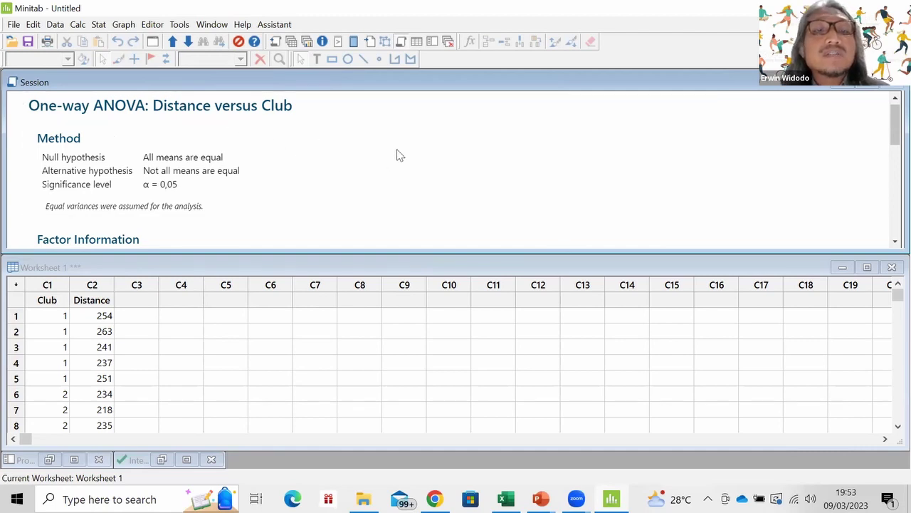
pyautogui.scroll(-1, 411, 159)
pyautogui.scroll(-1, 340, 149)
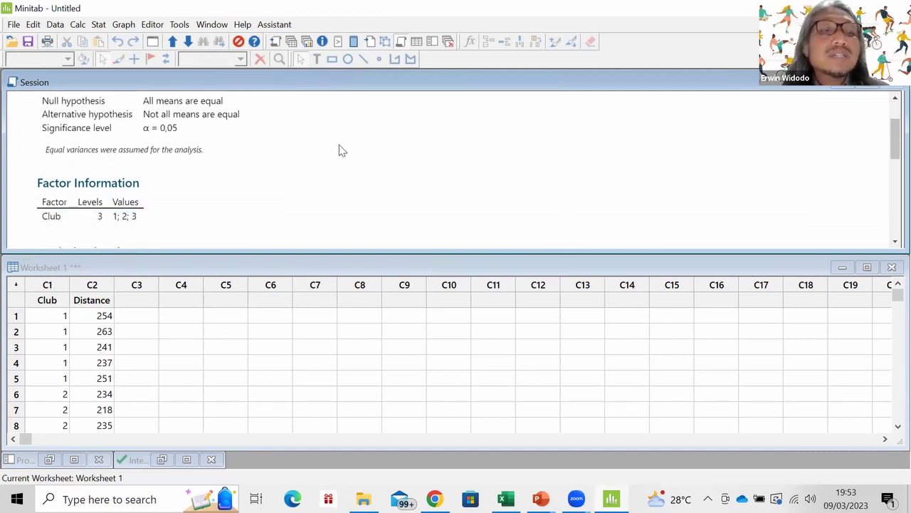
pyautogui.scroll(1, 240, 157)
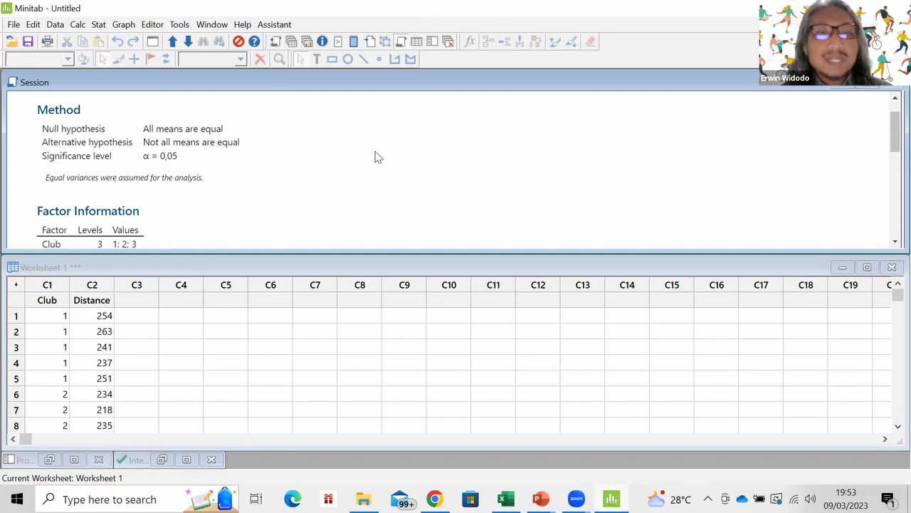
pyautogui.scroll(-3, 375, 157)
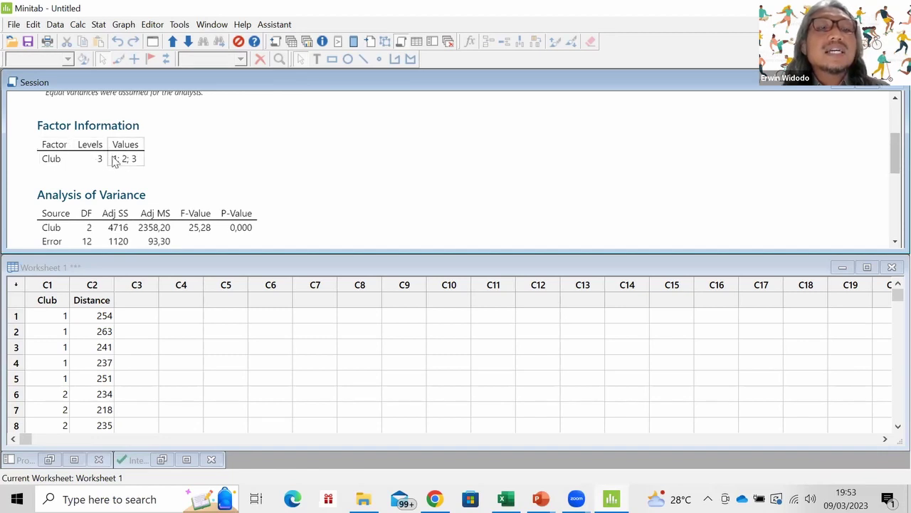
pyautogui.scroll(-3, 223, 153)
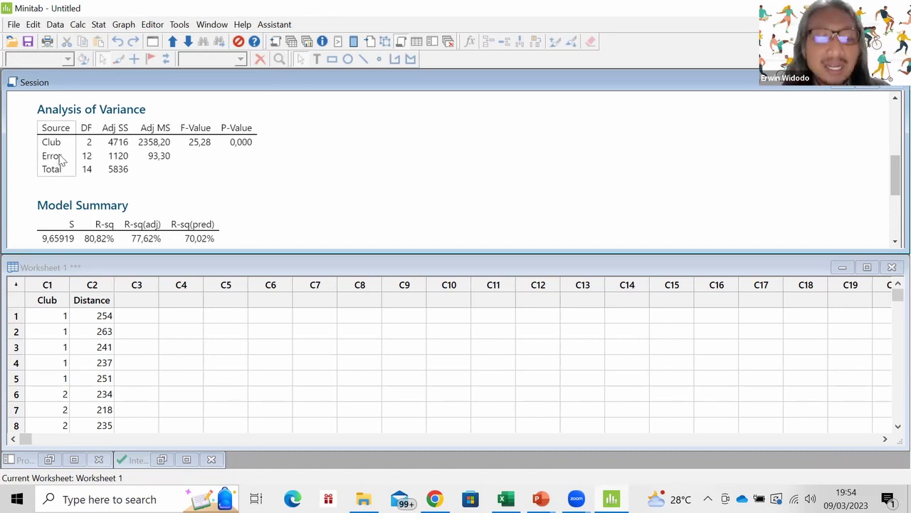
# Switch to the PowerPoint slide show and find the "ANOVA -- Single Factor: Excel Output" slide to examine its sources of variation.
pyautogui.hotkey('alt', 'Tab')
pyautogui.press('Tab')
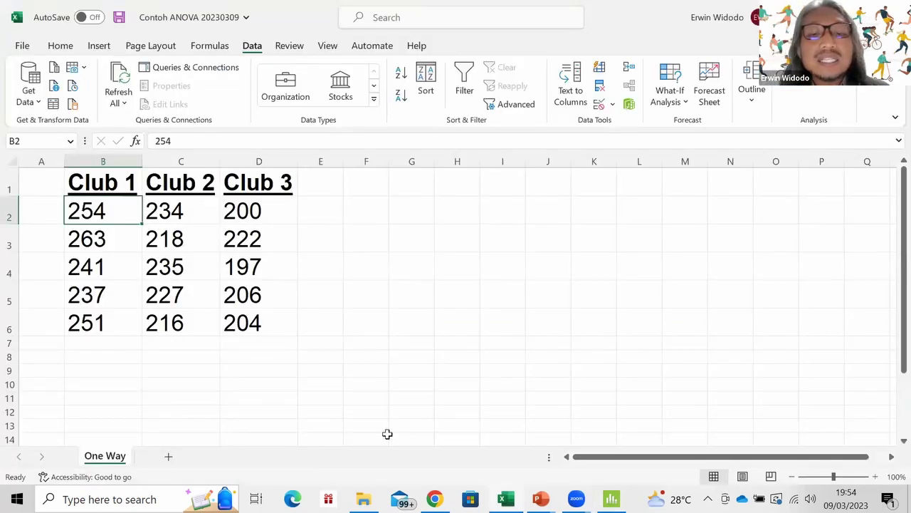
pyautogui.hotkey('alt', 'Tab')
pyautogui.press('Tab')
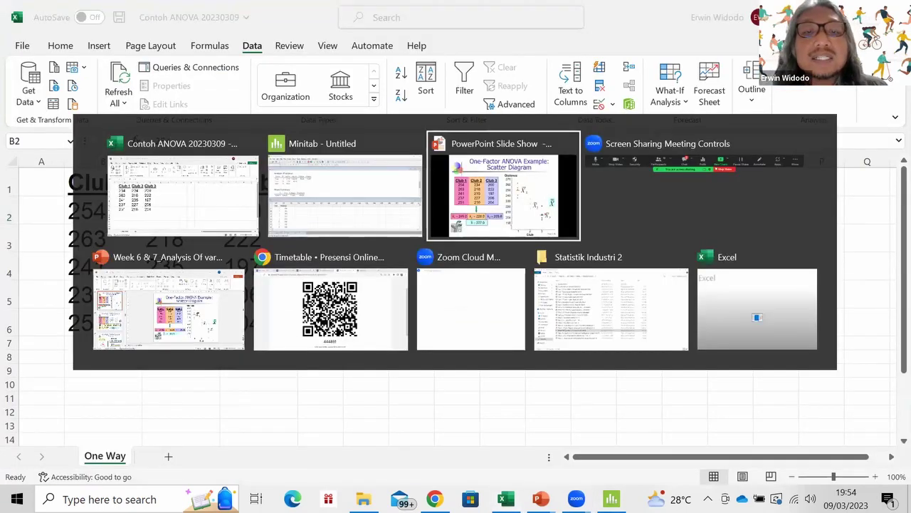
pyautogui.press('Right')
pyautogui.press('Right')
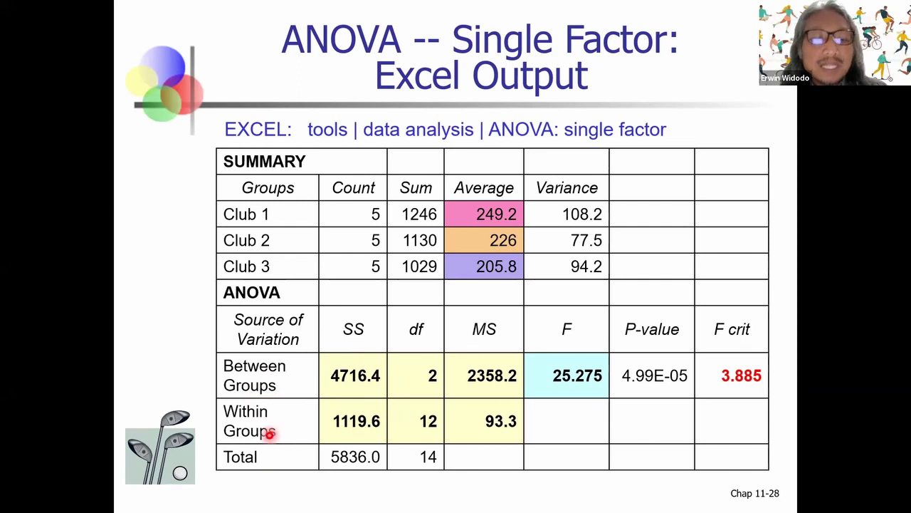
# Switch between Minitab and the PowerPoint slide to compare the F-value and P-value in the two ANOVA tables, ending in Minitab.
pyautogui.hotkey('alt', 'Tab')
pyautogui.hotkey('alt', 'Tab')
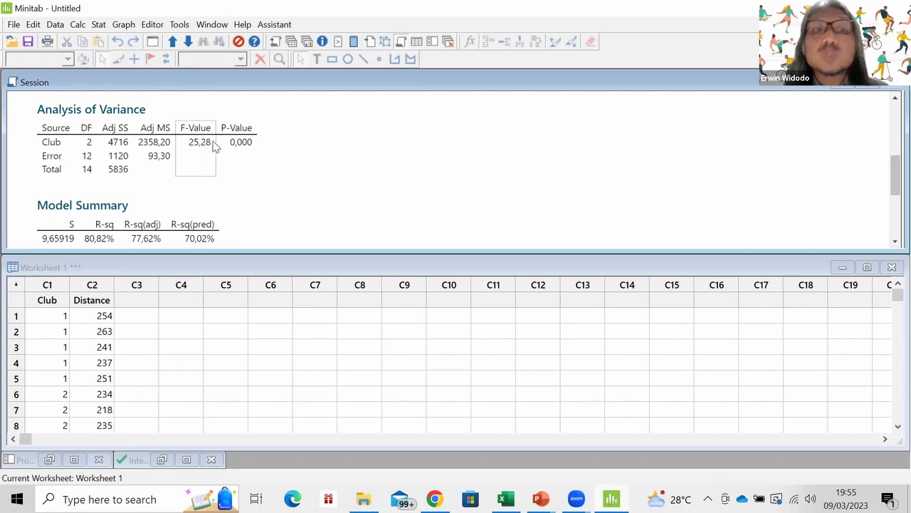
pyautogui.hotkey('alt', 'Tab')
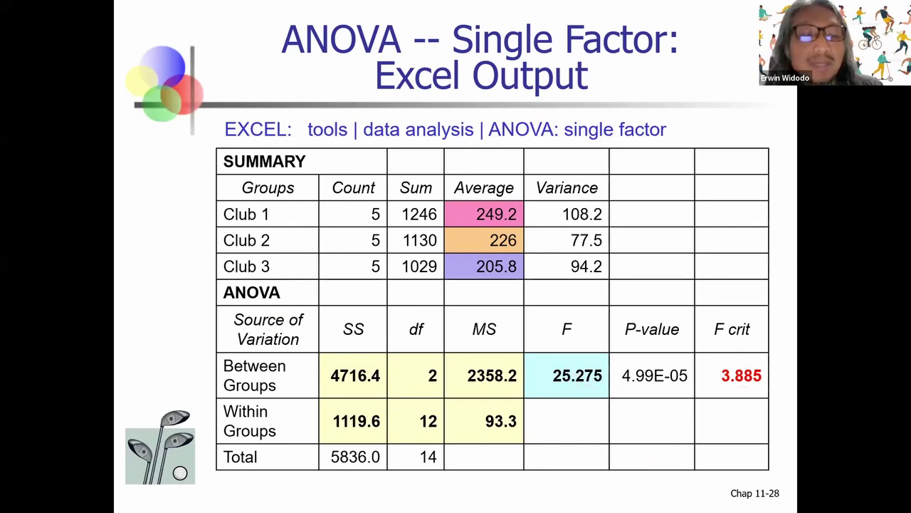
pyautogui.hotkey('alt', 'Tab')
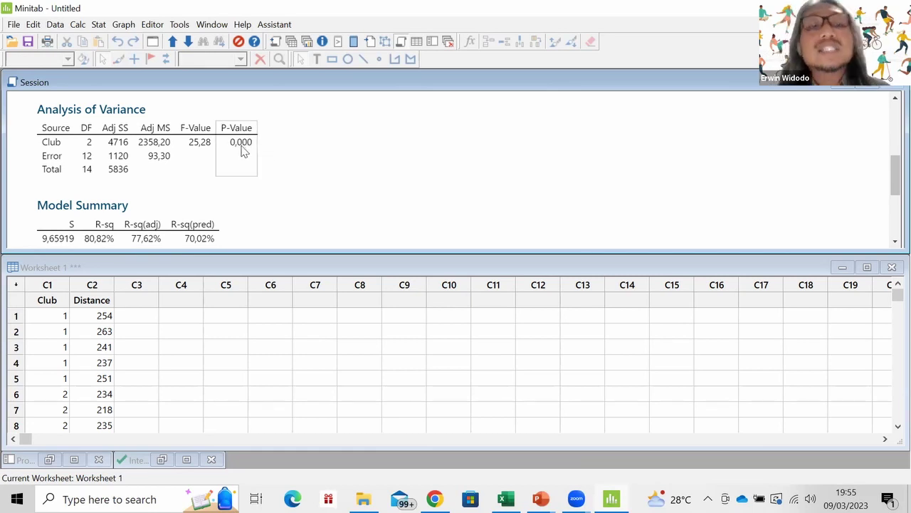
pyautogui.hotkey('alt', 'Tab')
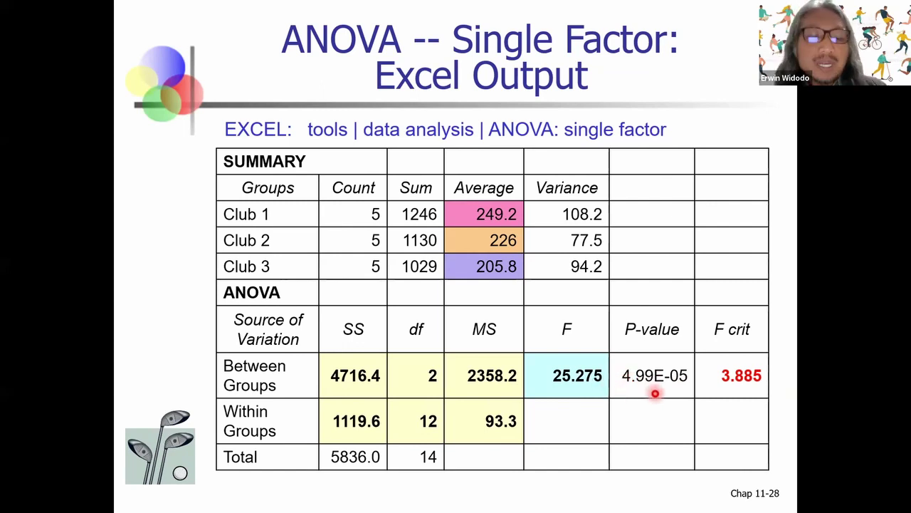
pyautogui.hotkey('alt', 'Tab')
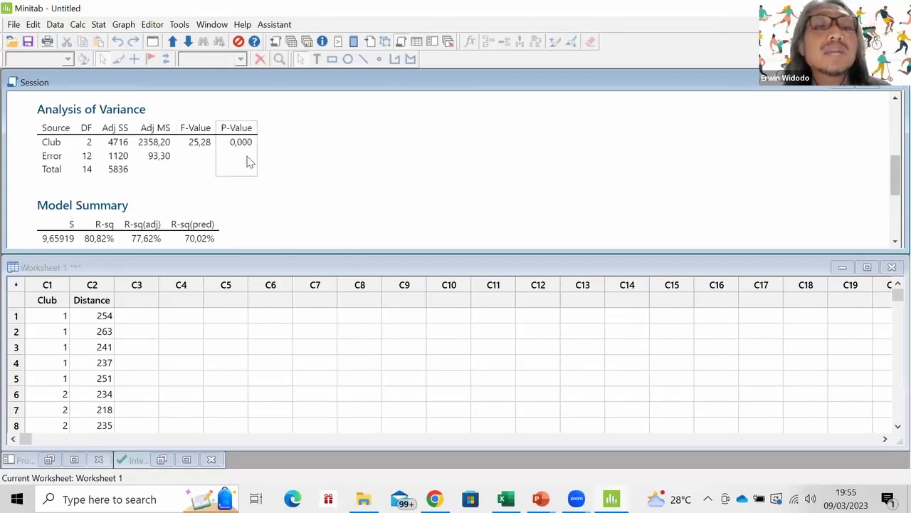
# Enlarge the Session window to fit the hypotheses and the whole Analysis of Variance table, and check it against the PowerPoint slide's Excel output.
pyautogui.scroll(5, 250, 157)
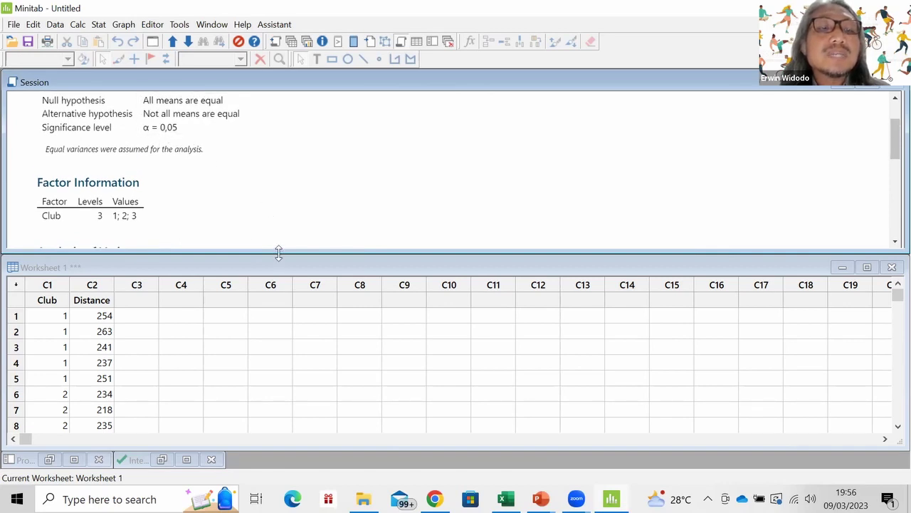
pyautogui.moveTo(278, 252); pyautogui.dragTo(269, 344)
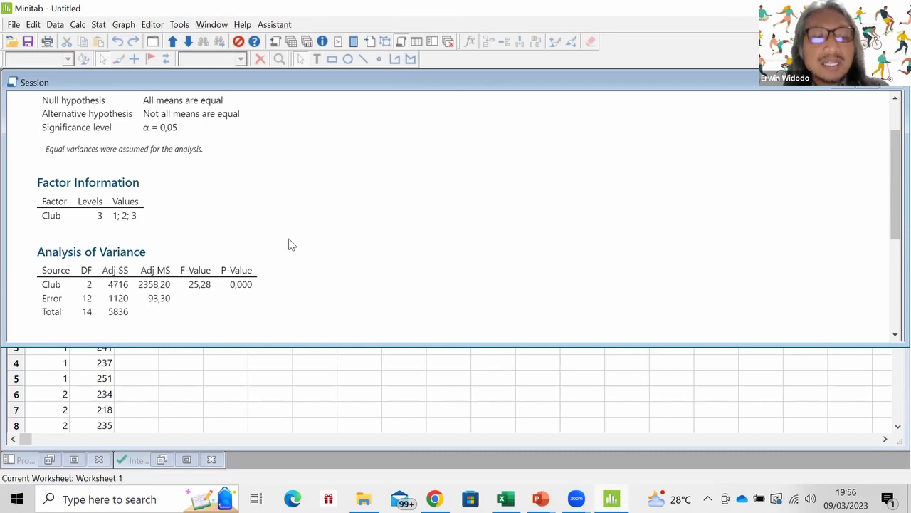
pyautogui.hotkey('alt', 'Tab')
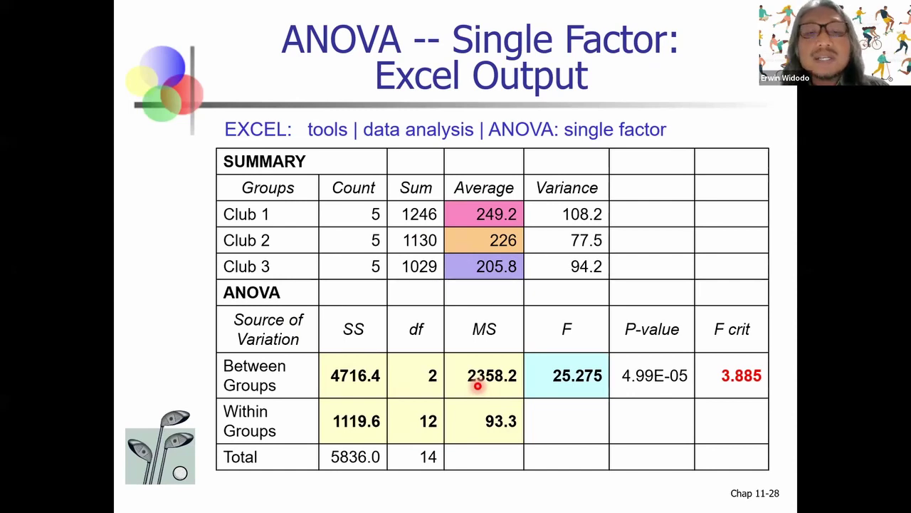
pyautogui.hotkey('alt', 'Tab')
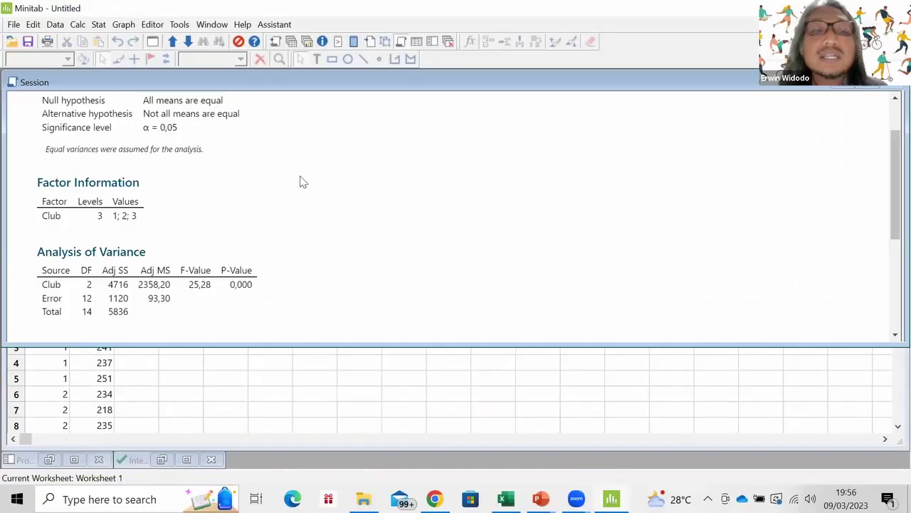